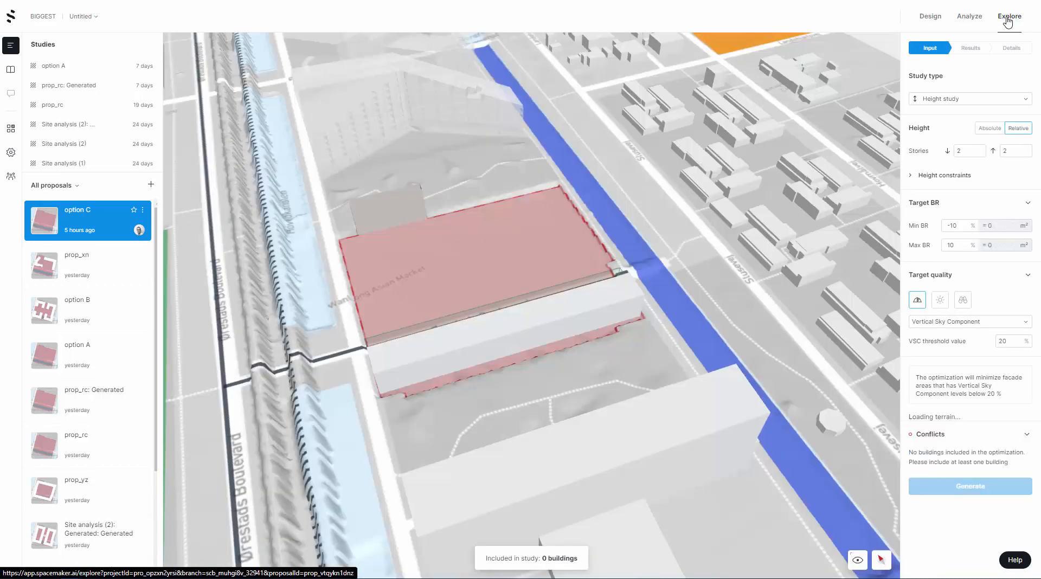
# Set up a site study with varied building heights and sun as the target quality
pyautogui.click(971, 101)
pyautogui.click(967, 112)
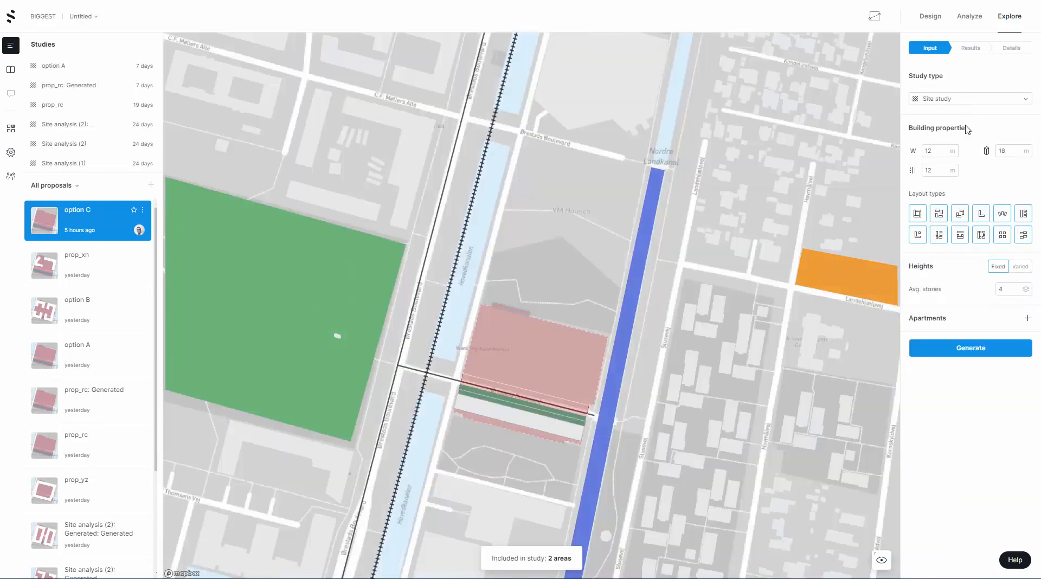
pyautogui.click(1020, 268)
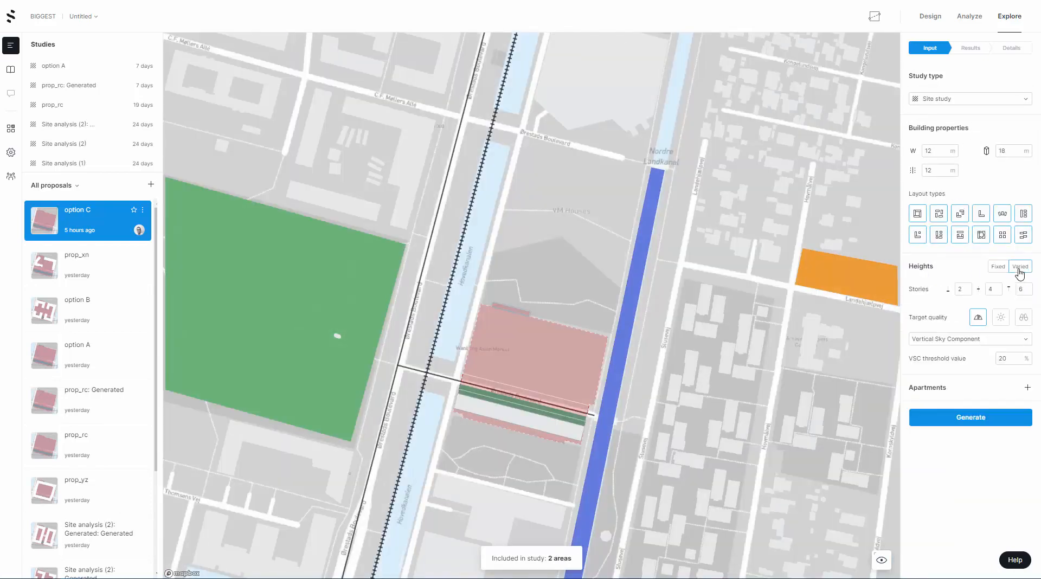
pyautogui.click(1001, 318)
pyautogui.click(1026, 320)
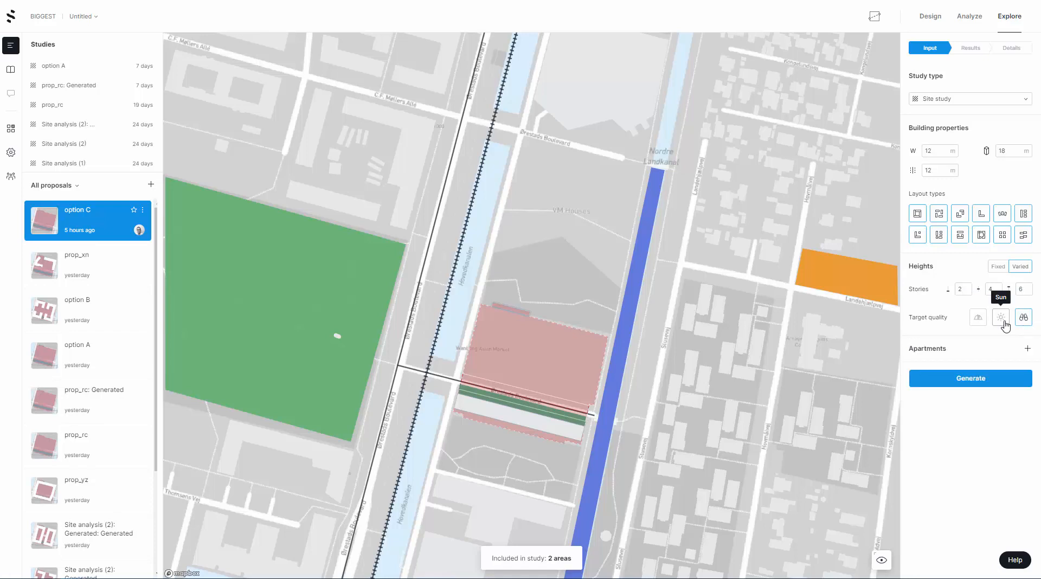
pyautogui.click(1001, 318)
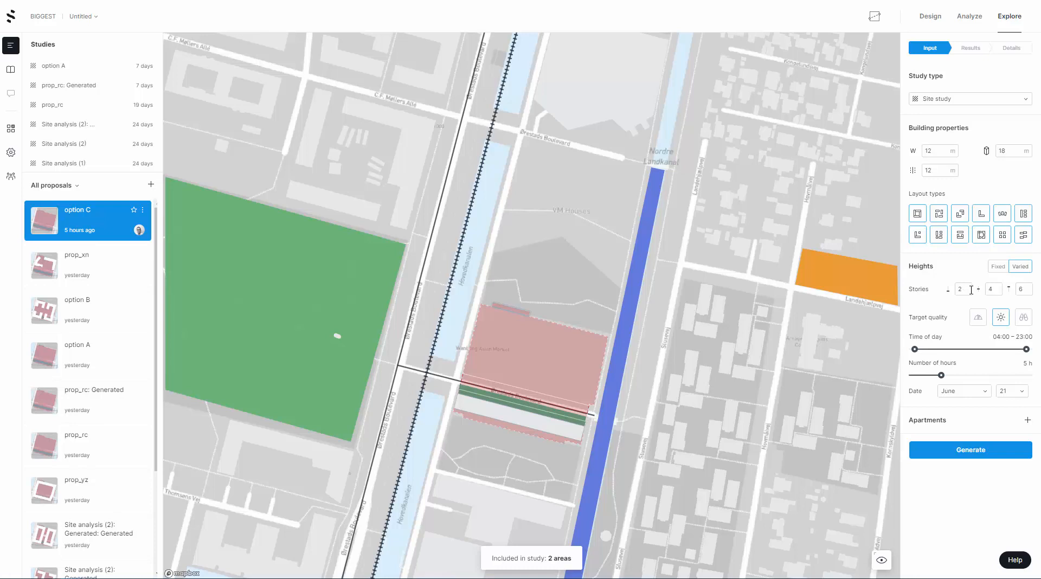
# Set the maximum height to 12 stories and the sun target to 3 hours in January
pyautogui.doubleClick(1022, 289)
pyautogui.write('12')
pyautogui.click(948, 393)
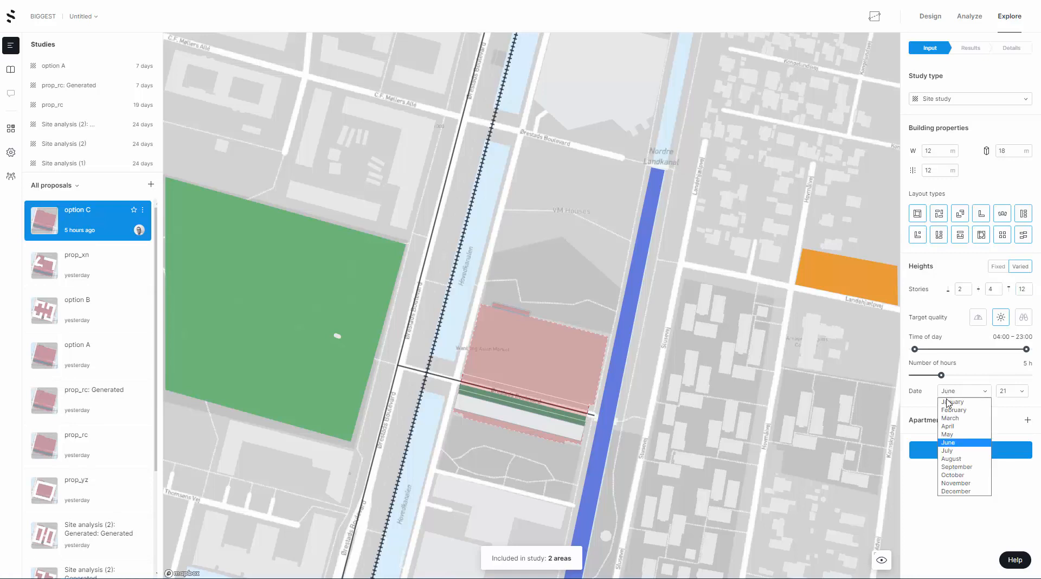
pyautogui.click(949, 401)
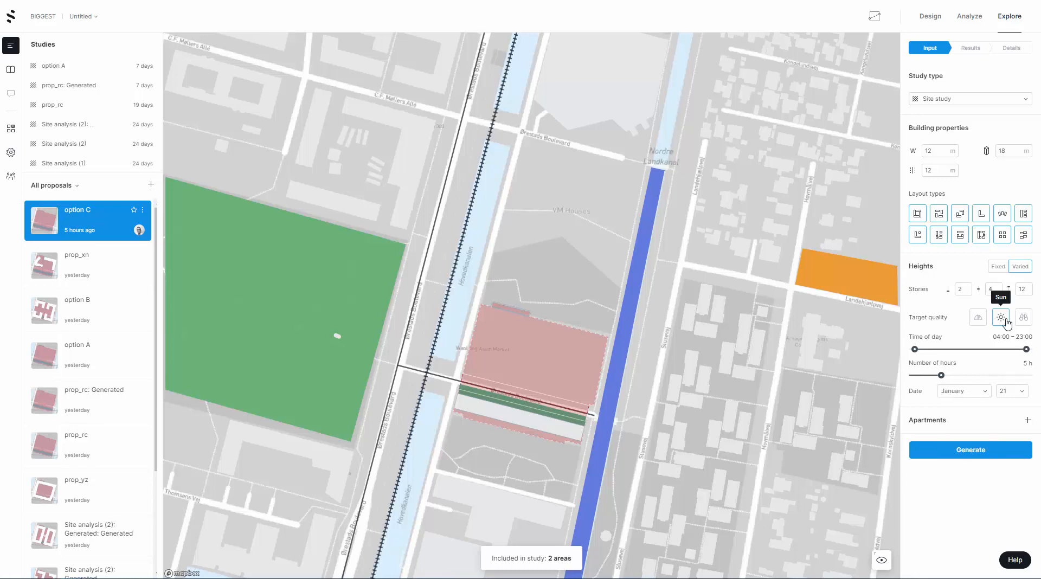
pyautogui.moveTo(942, 375); pyautogui.dragTo(930, 375)
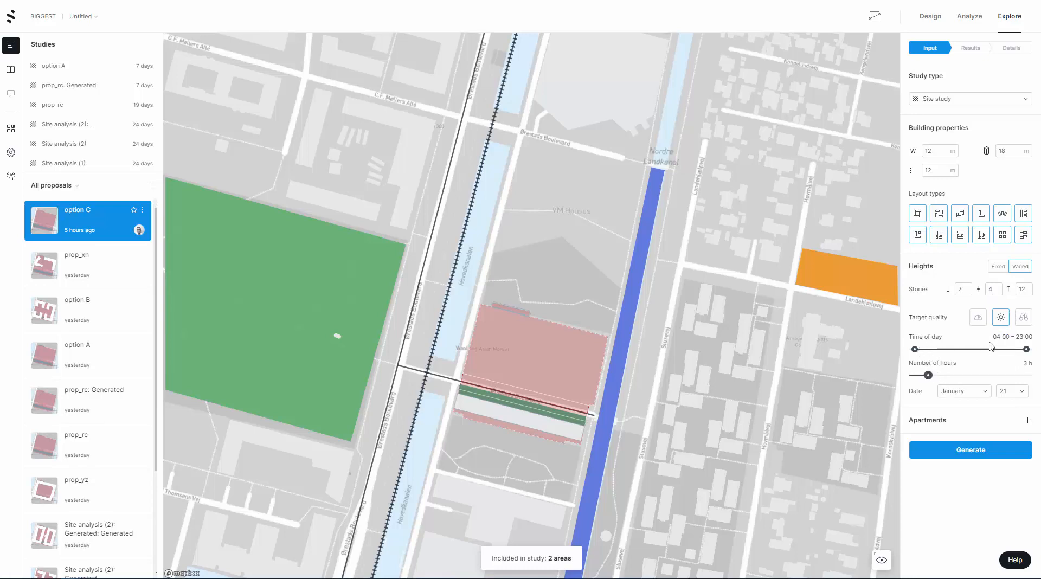
# Add apartments with a custom unit mix, setting 0–40 m² units to 0% and 40–60 m² units to 40%
pyautogui.click(1027, 422)
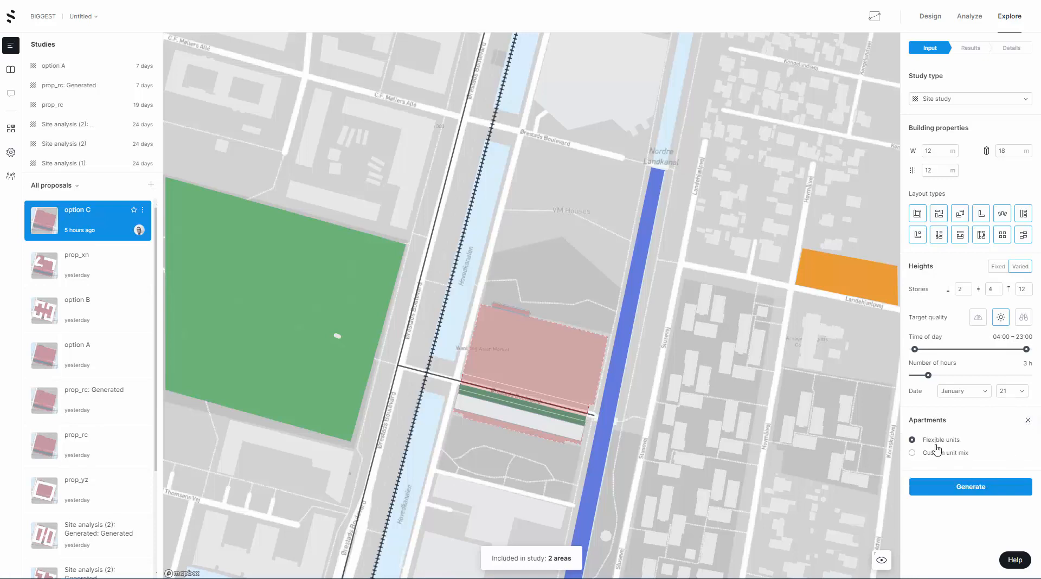
pyautogui.click(937, 453)
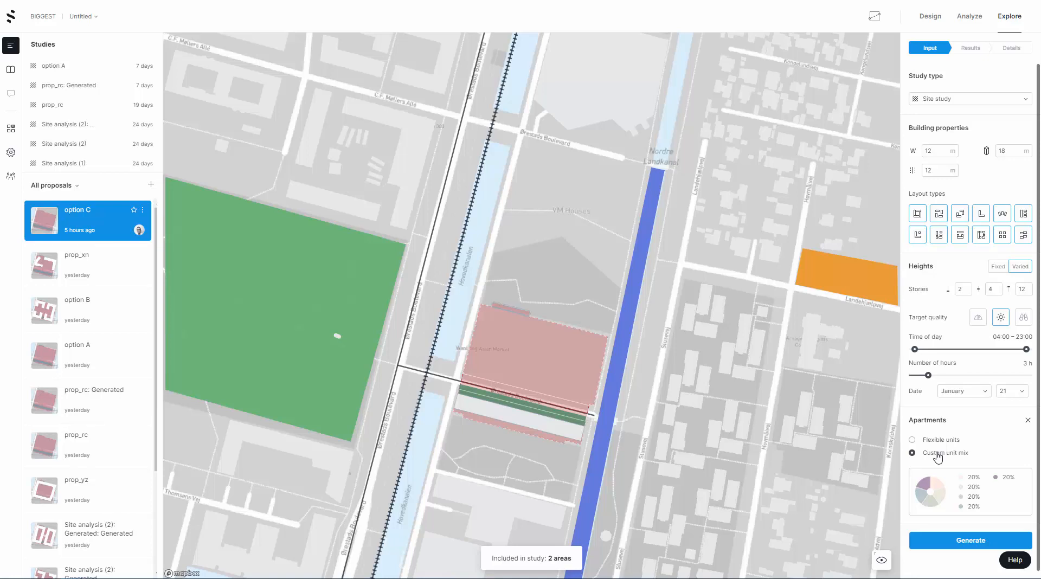
pyautogui.click(952, 498)
pyautogui.click(853, 355)
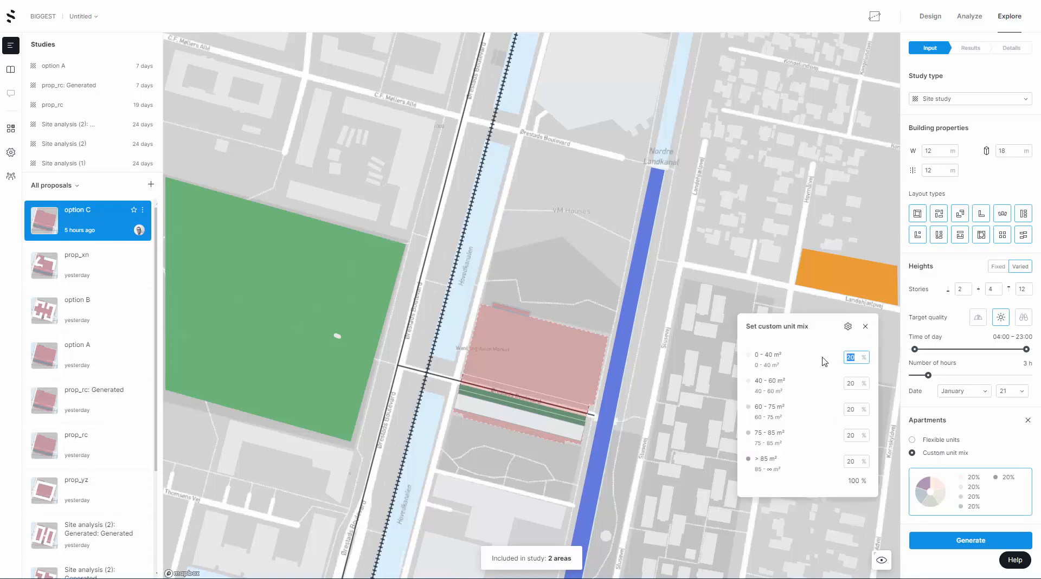
pyautogui.write('0')
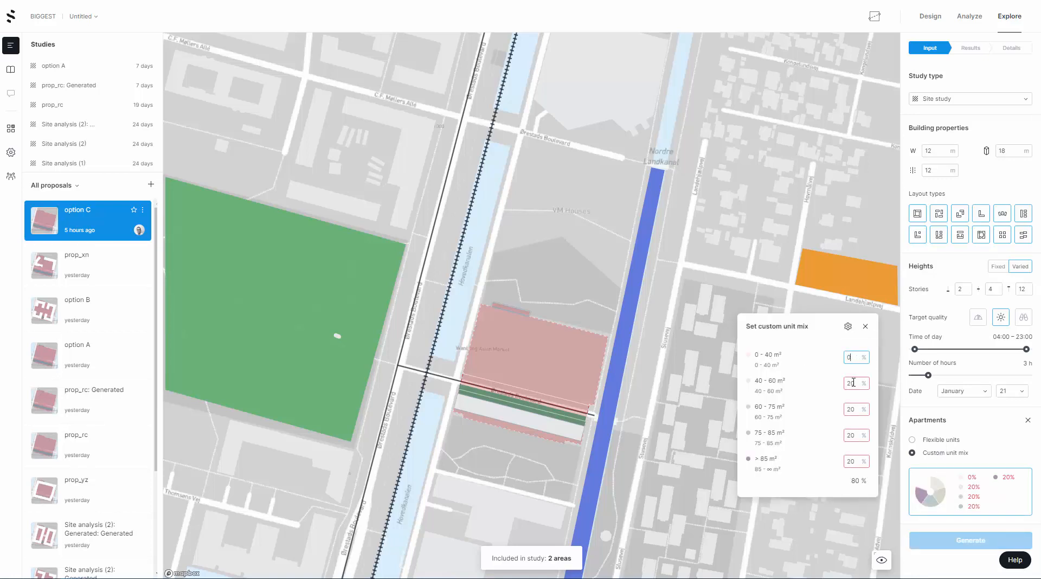
pyautogui.moveTo(853, 383); pyautogui.dragTo(823, 392)
pyautogui.write('4')
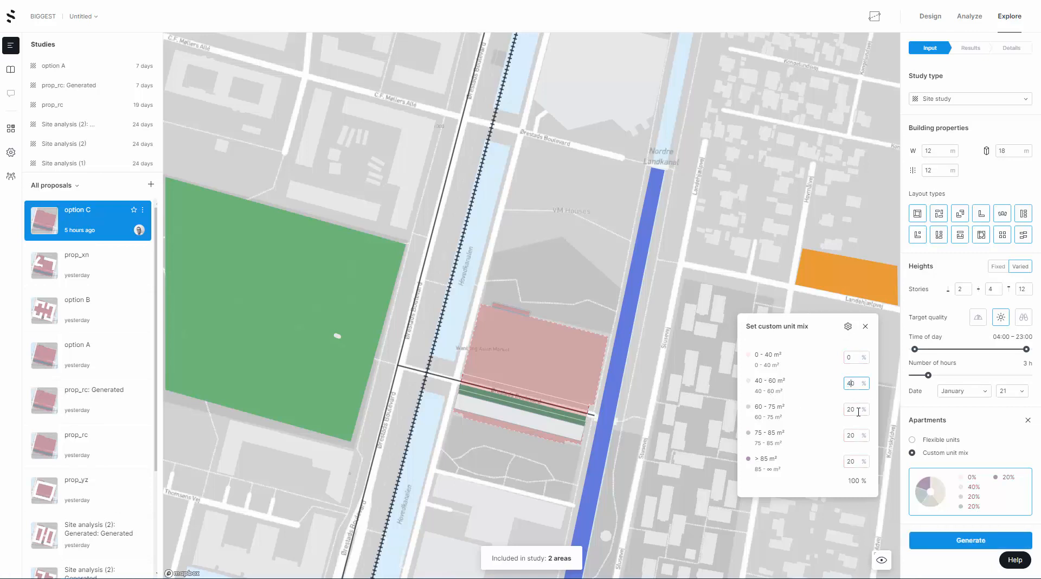
# Set the unit mix to 60% for 40–60 m², 40% for 75–85 m², and 0% for both 60–75 m² and over 85 m²
pyautogui.moveTo(858, 412); pyautogui.dragTo(767, 408)
pyautogui.write('0')
pyautogui.moveTo(857, 437); pyautogui.dragTo(830, 448)
pyautogui.write('40')
pyautogui.click(855, 383)
pyautogui.write('60')
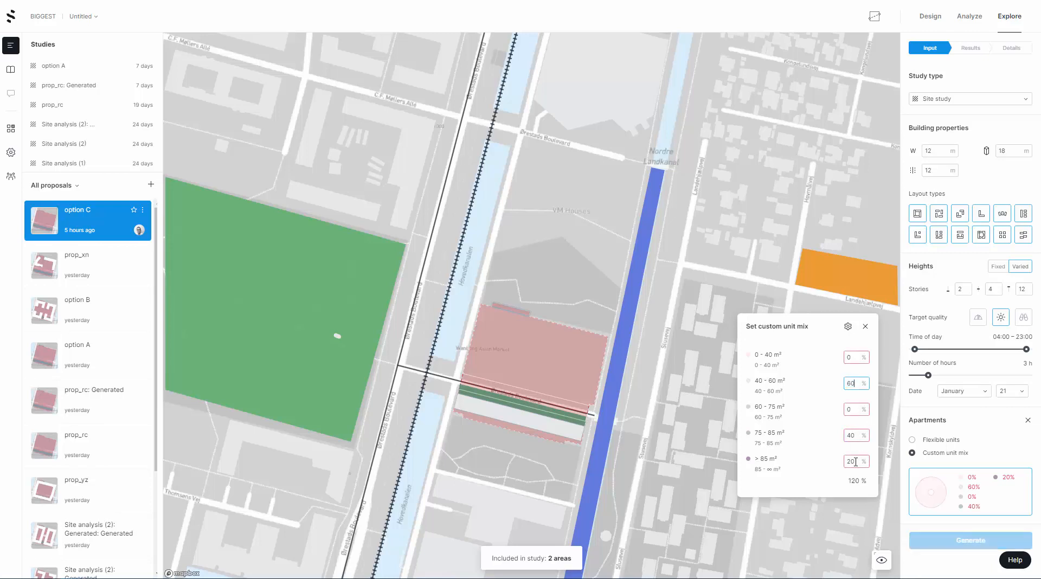
pyautogui.doubleClick(849, 462)
pyautogui.write('0')
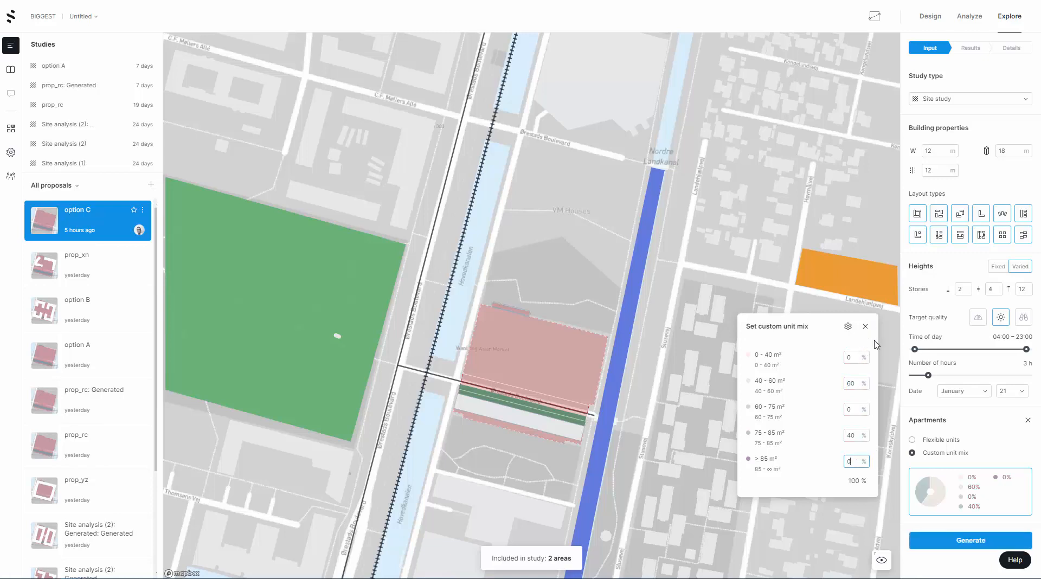
pyautogui.click(866, 326)
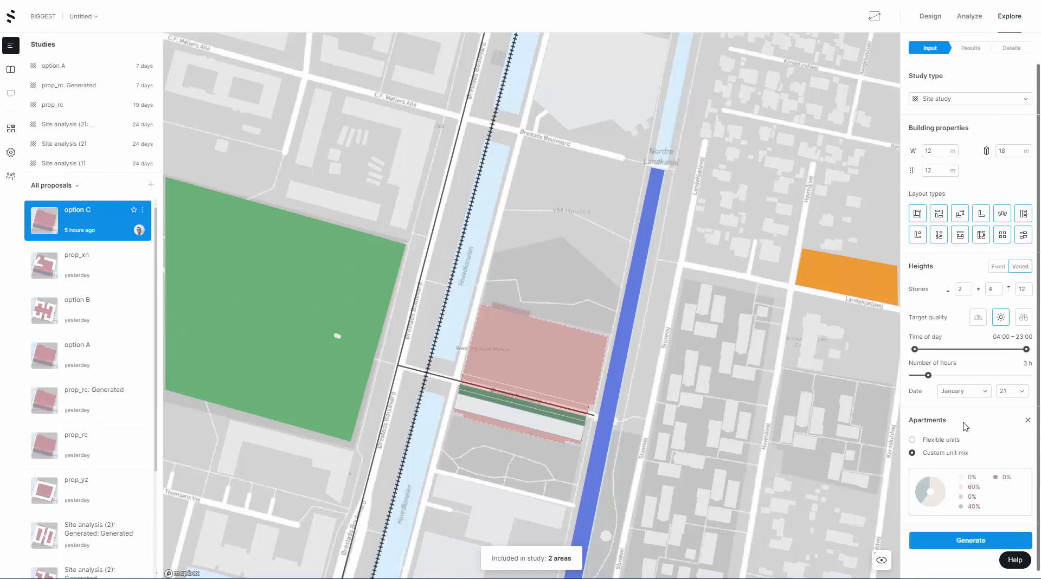
# Set the building width to 15 m and the division line buffer to 10 m
pyautogui.click(920, 154)
pyautogui.write('1')
pyautogui.click(937, 505)
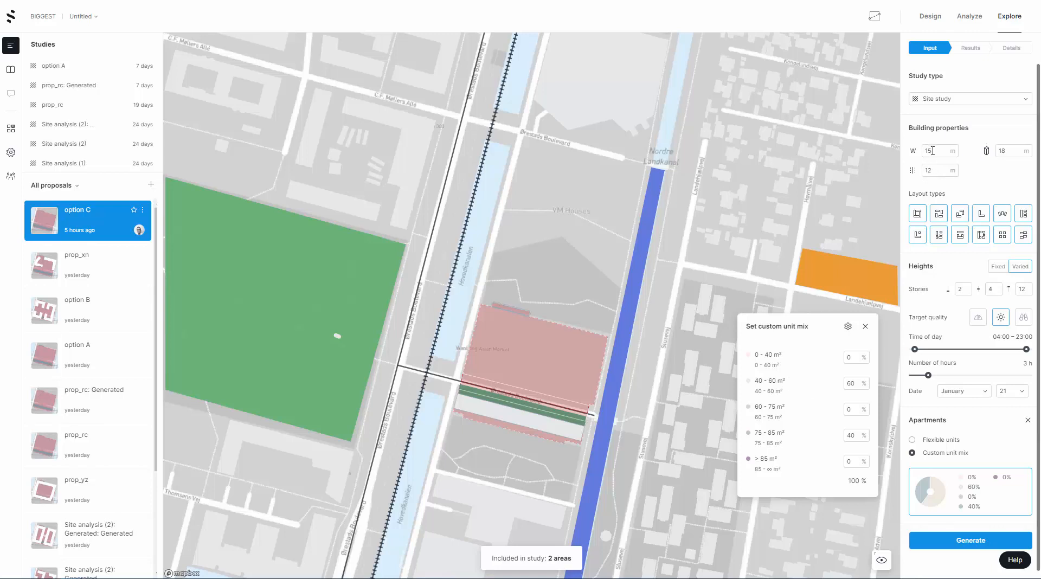
pyautogui.moveTo(933, 151); pyautogui.dragTo(913, 156)
pyautogui.moveTo(934, 151); pyautogui.dragTo(906, 156)
pyautogui.write('15')
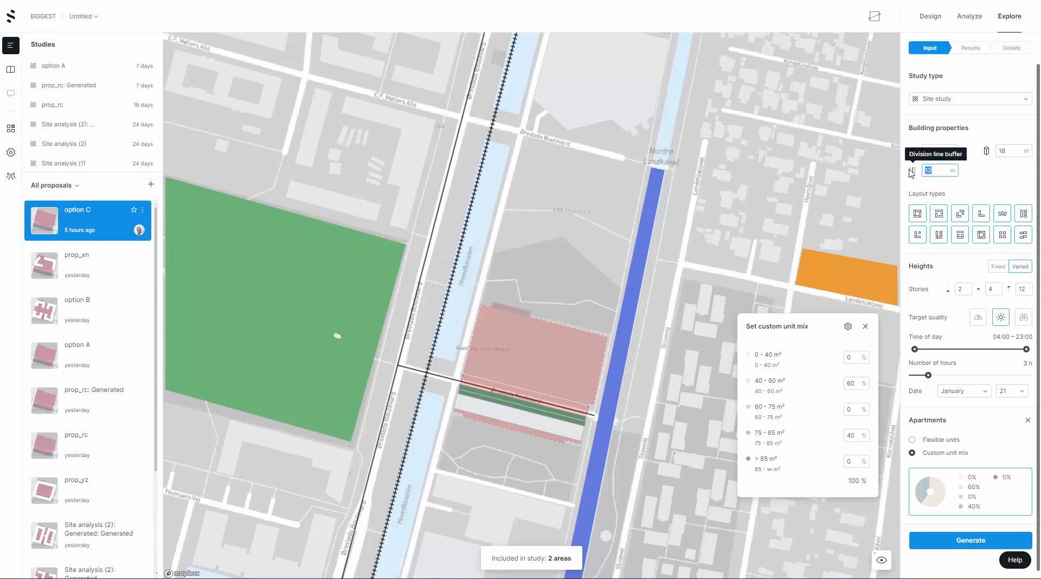
pyautogui.doubleClick(929, 170)
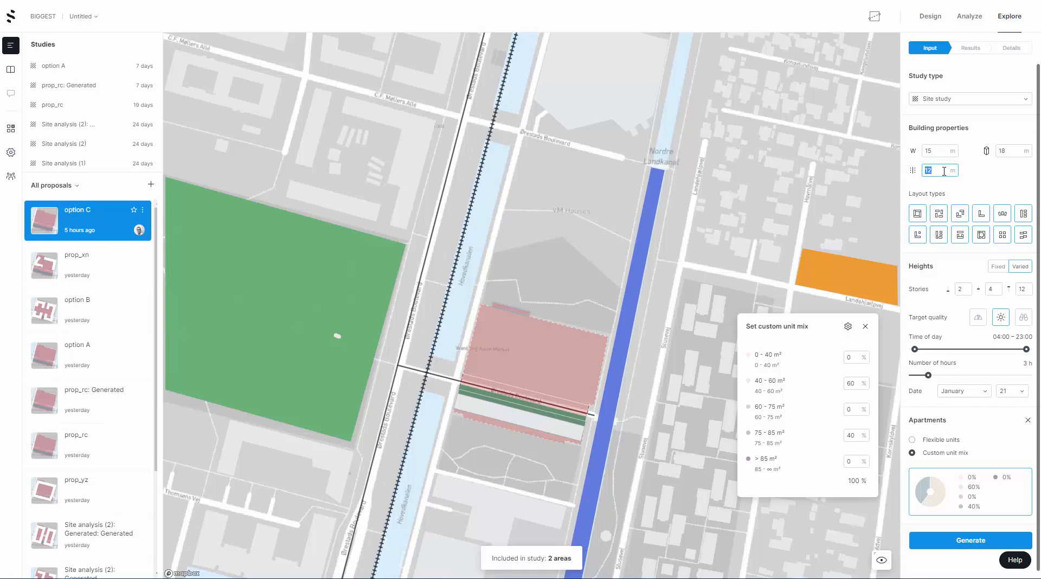
pyautogui.write('10')
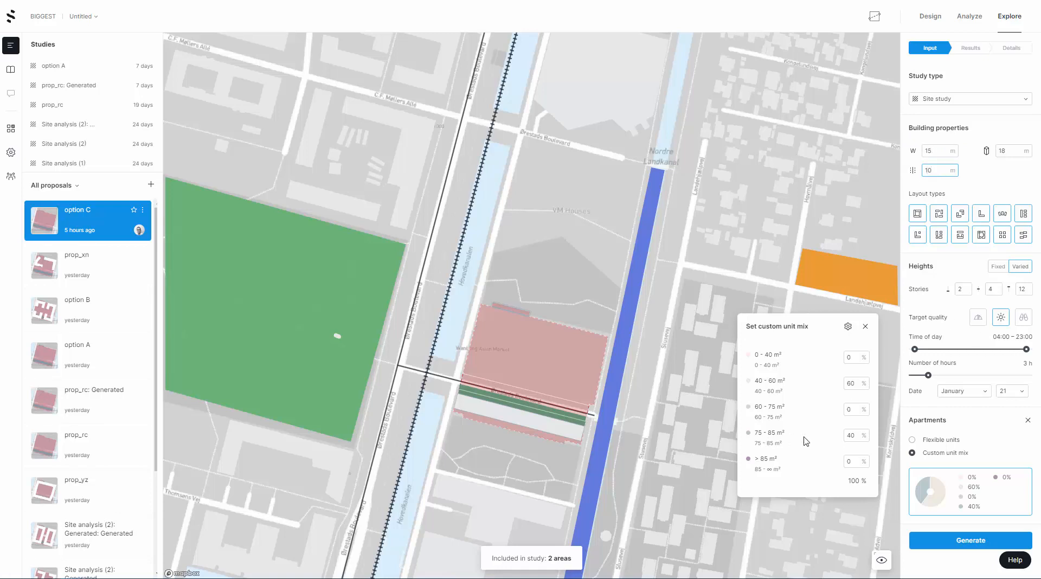
# Set the division line buffer to 15 m and generate the site study
pyautogui.doubleClick(761, 433)
pyautogui.doubleClick(930, 170)
pyautogui.write('1')
pyautogui.click(949, 152)
pyautogui.click(865, 327)
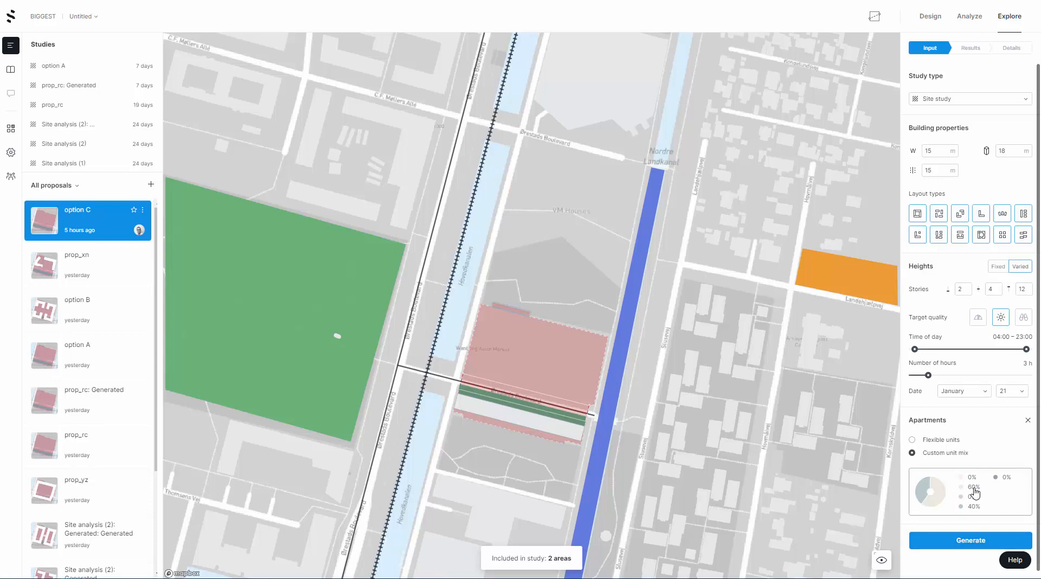
pyautogui.click(971, 542)
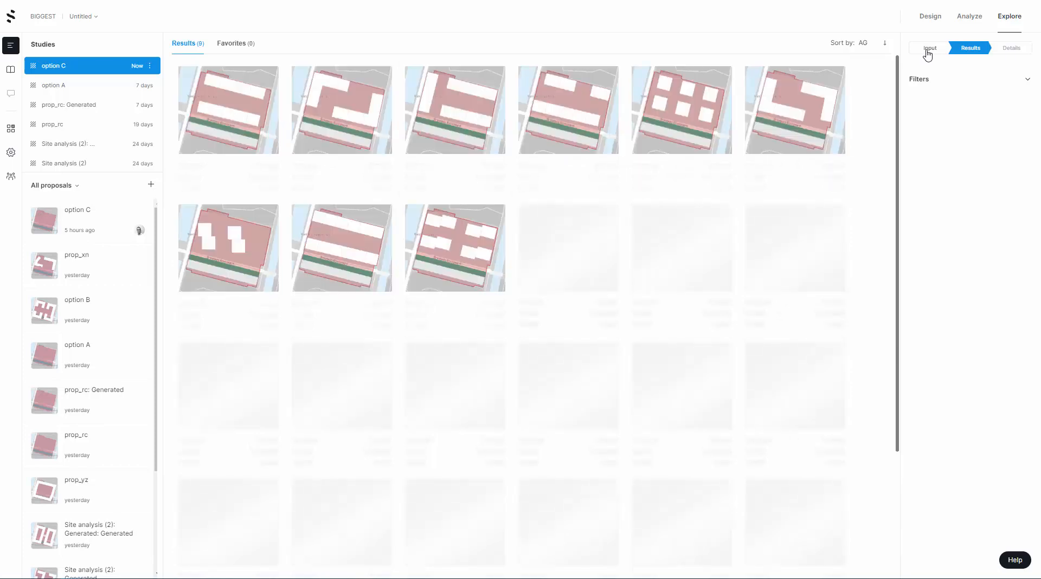
pyautogui.click(865, 43)
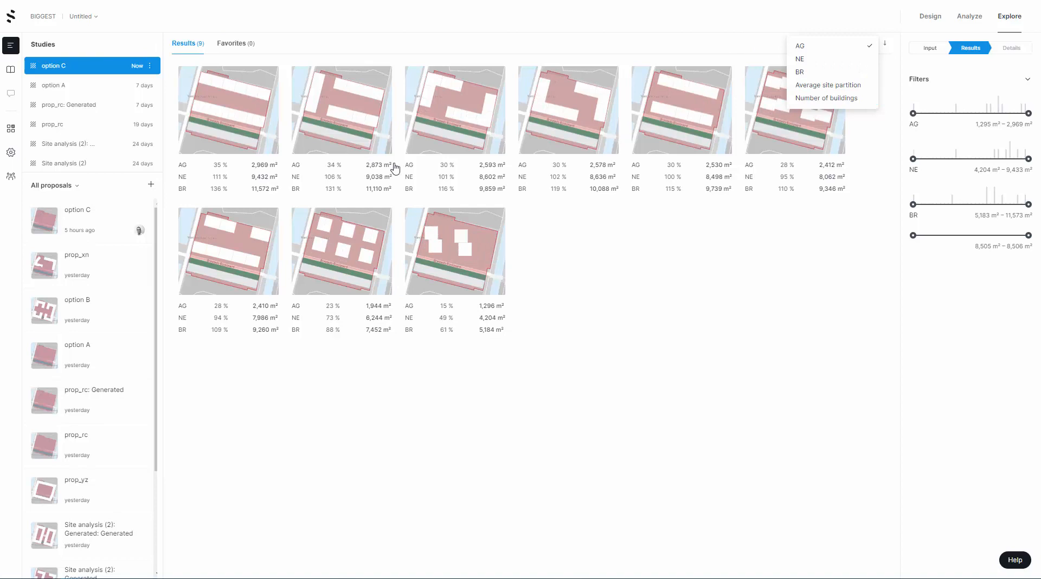
pyautogui.click(745, 243)
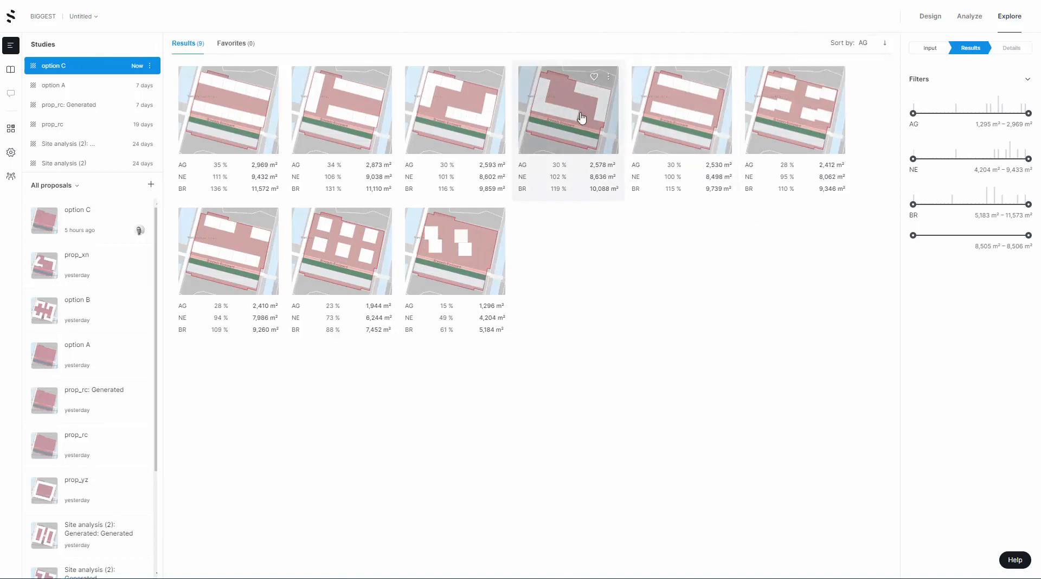
# Return to the study inputs, set the building width and division line buffer to 12 m, and regenerate the study
pyautogui.click(930, 49)
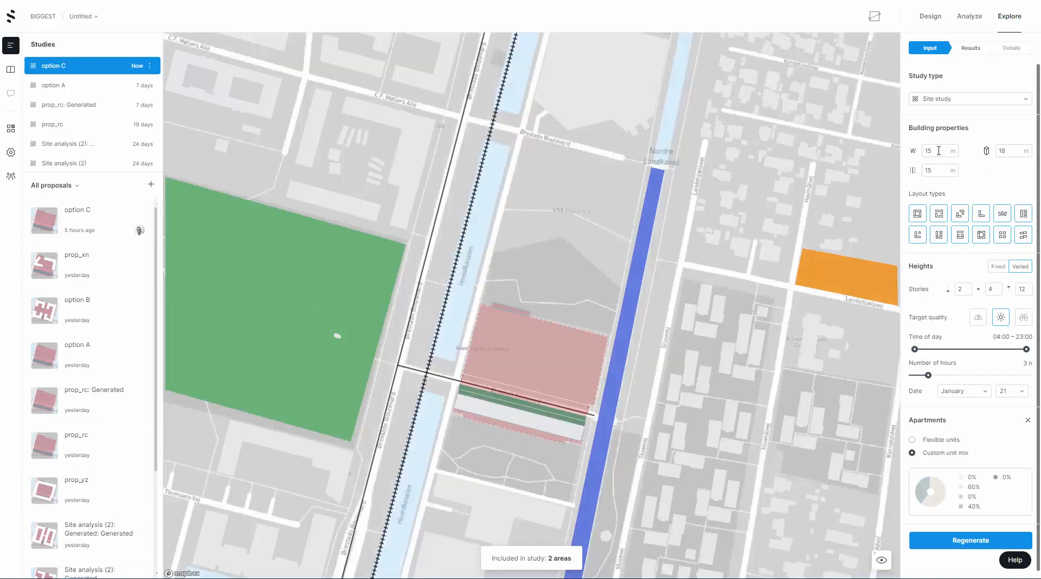
pyautogui.moveTo(939, 151); pyautogui.dragTo(905, 181)
pyautogui.write('12')
pyautogui.click(969, 541)
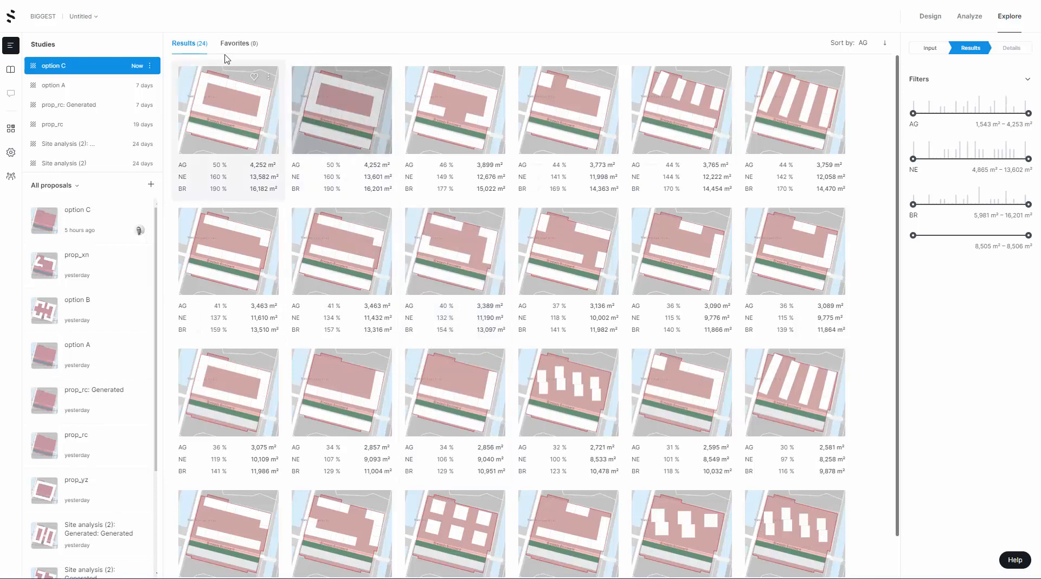
# Browse the generated layouts and inspect the third through sixth results of the first row in 3D
pyautogui.scroll(-1, 623, 332)
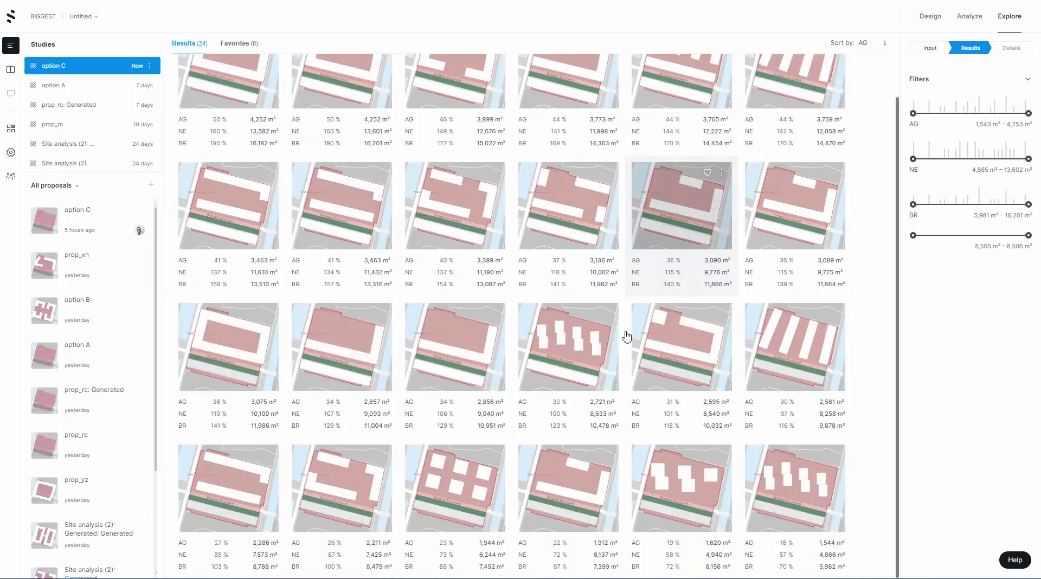
pyautogui.scroll(1, 626, 336)
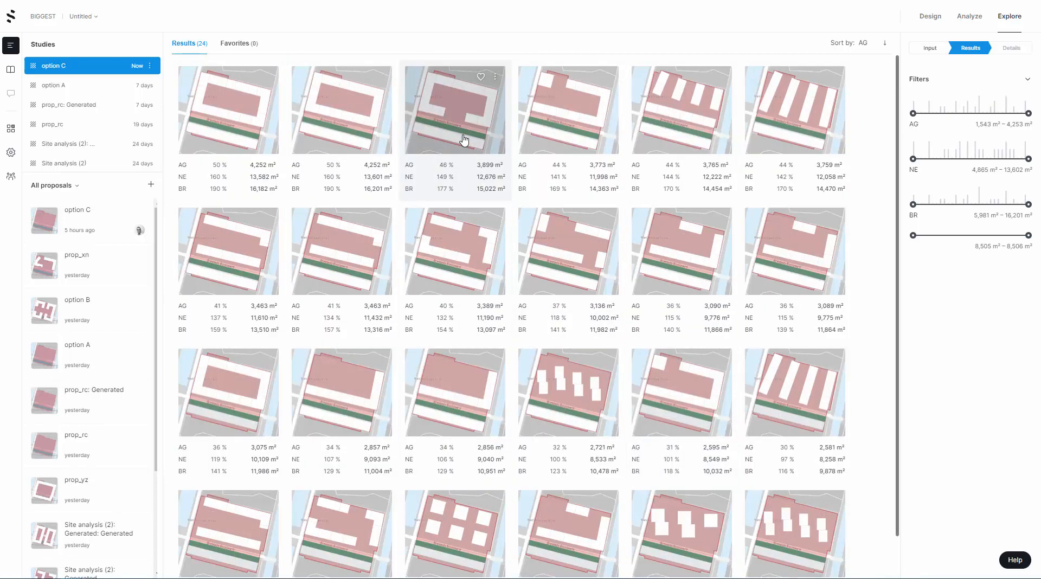
pyautogui.click(437, 99)
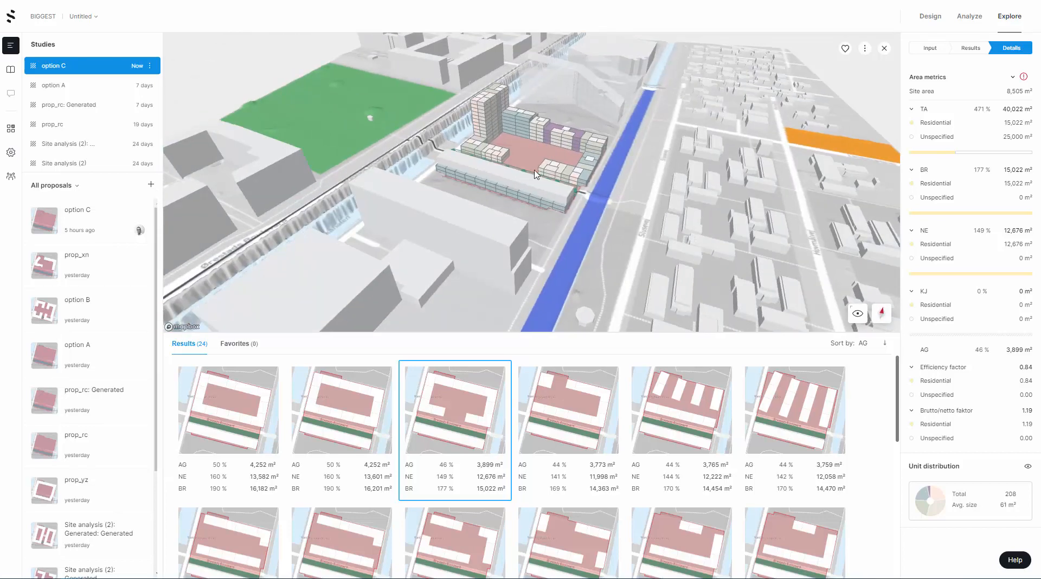
pyautogui.click(570, 415)
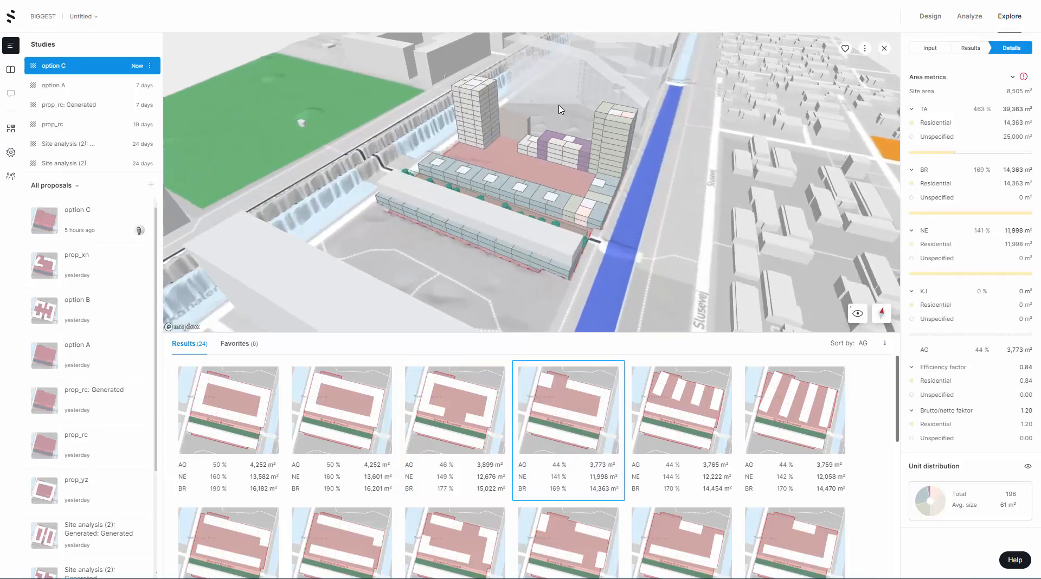
pyautogui.moveTo(517, 166); pyautogui.dragTo(685, 303, button='right')
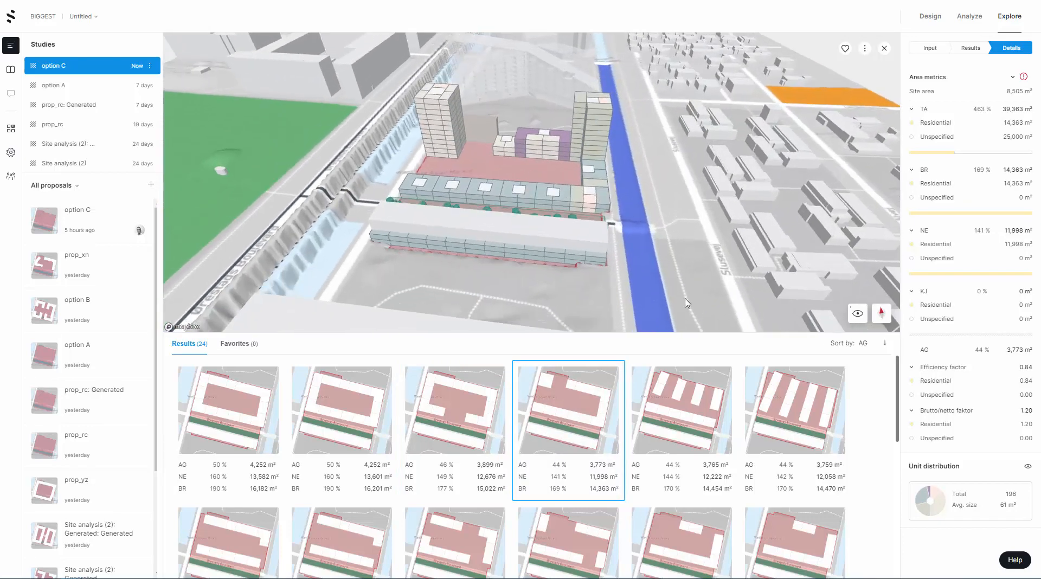
pyautogui.click(705, 410)
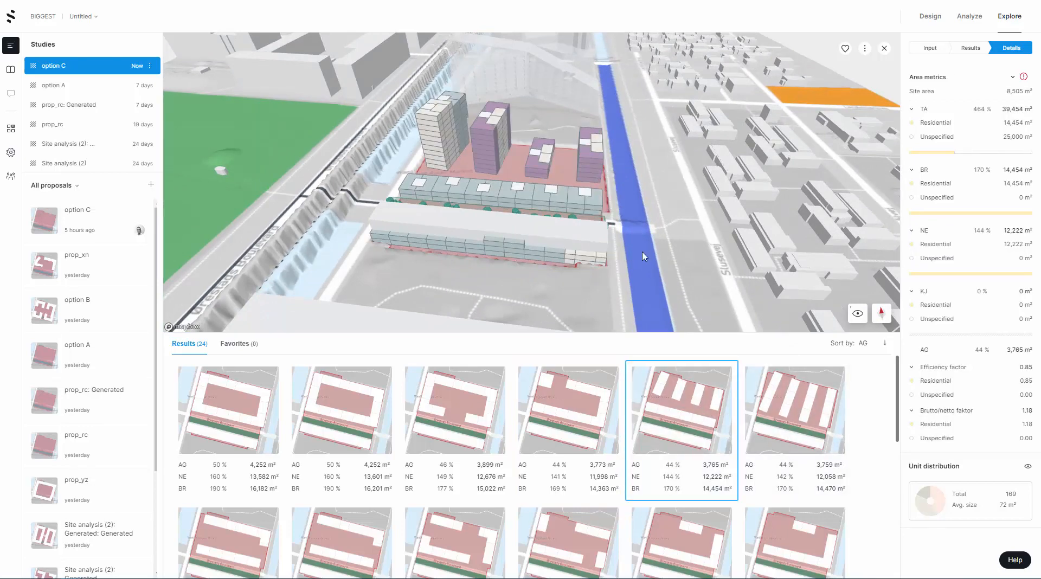
pyautogui.click(764, 421)
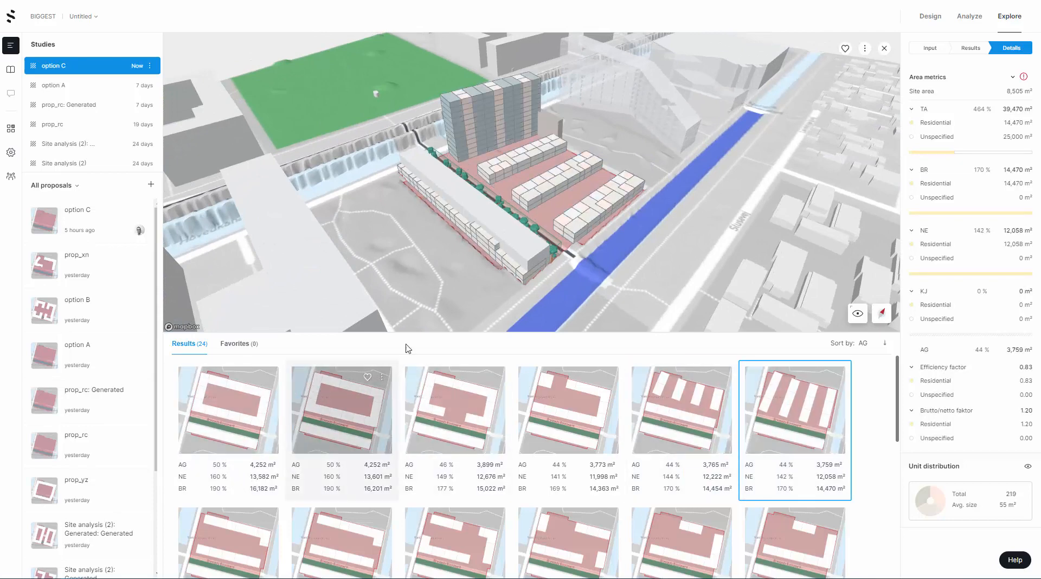
# Compare the first two results of the first row with the first and third results of the second row in 3D
pyautogui.click(206, 417)
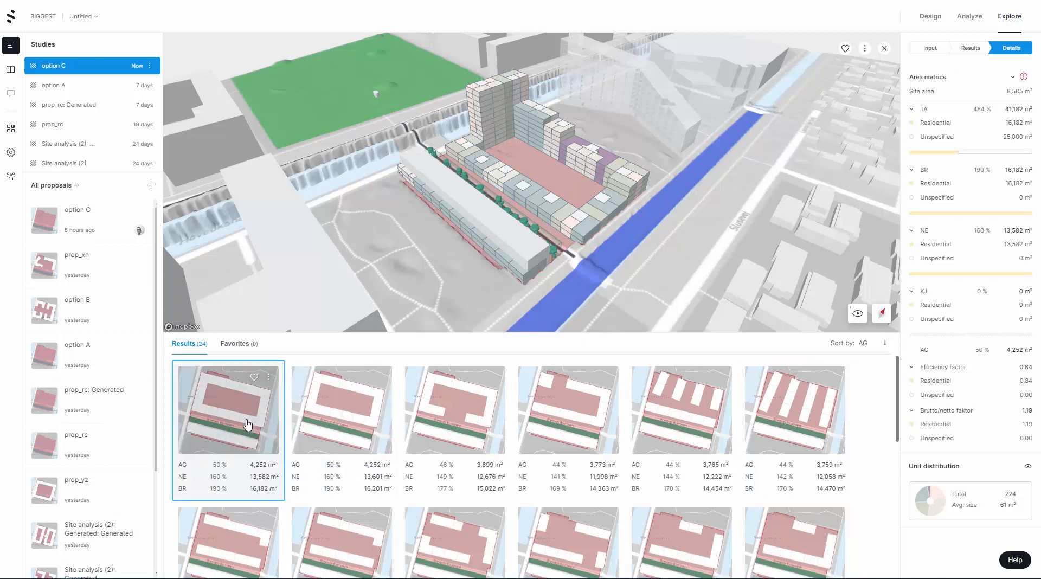
pyautogui.click(353, 412)
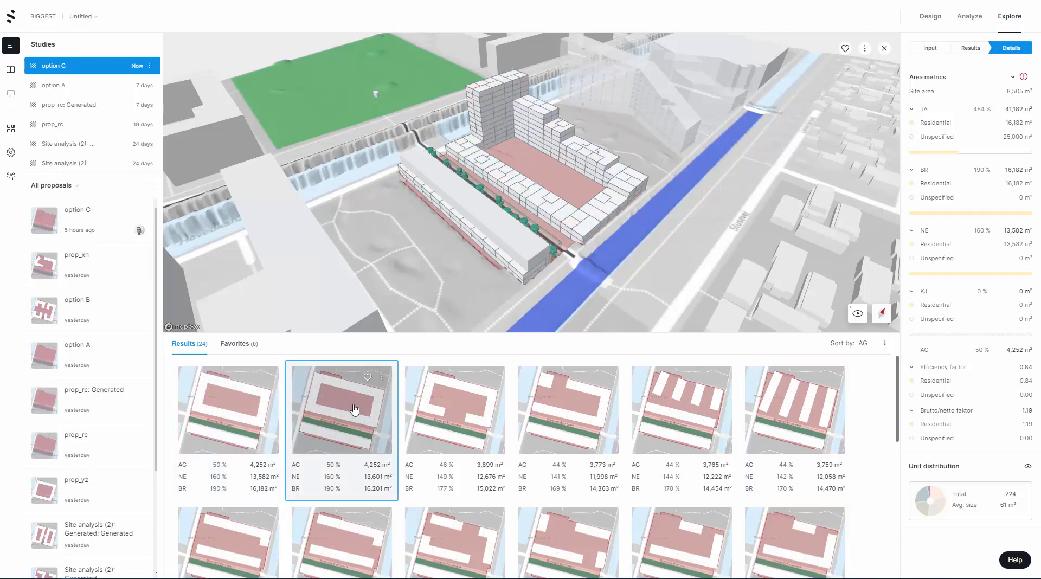
pyautogui.click(247, 433)
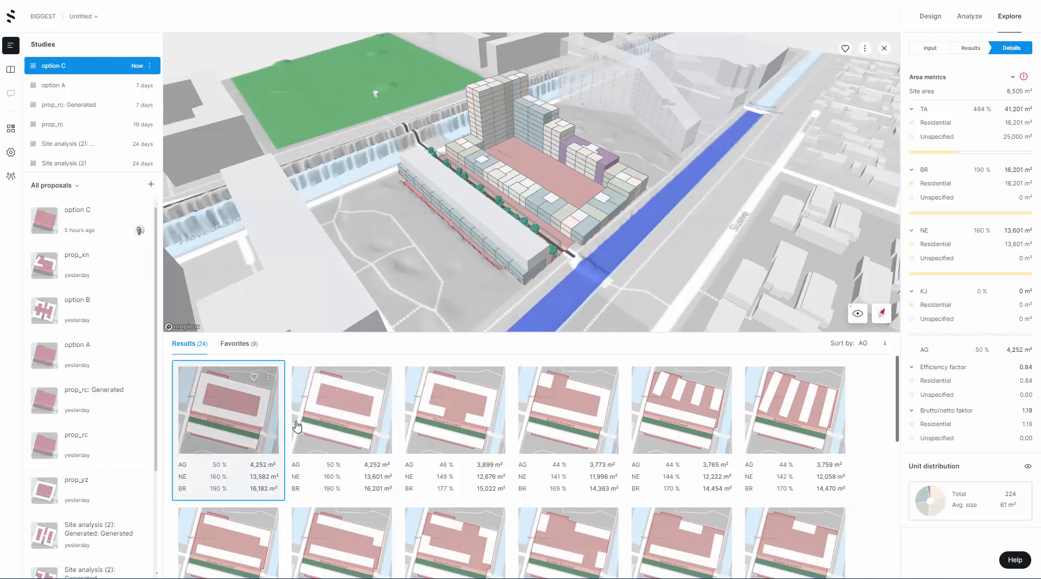
pyautogui.click(315, 424)
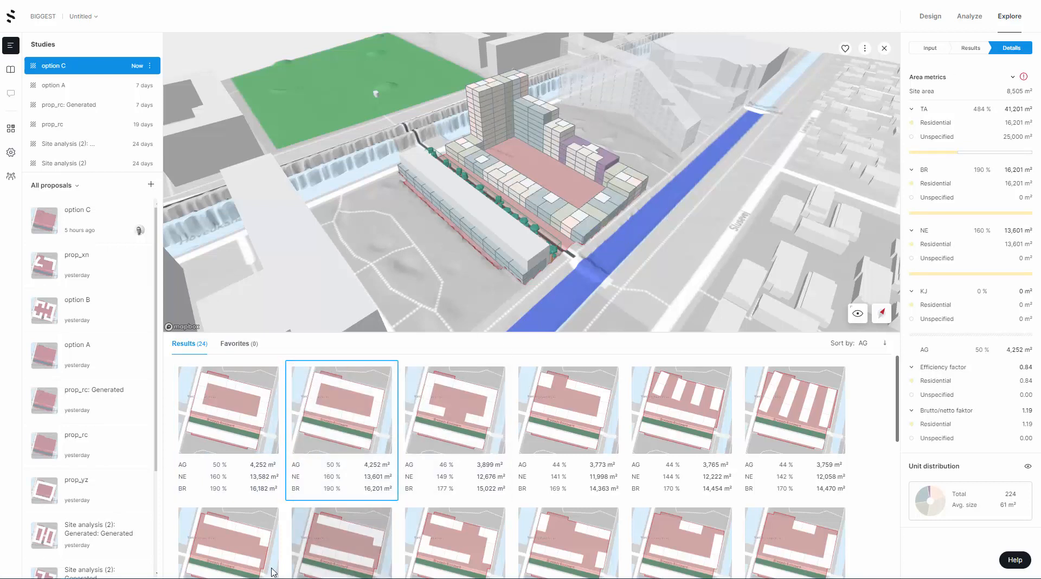
pyautogui.click(234, 543)
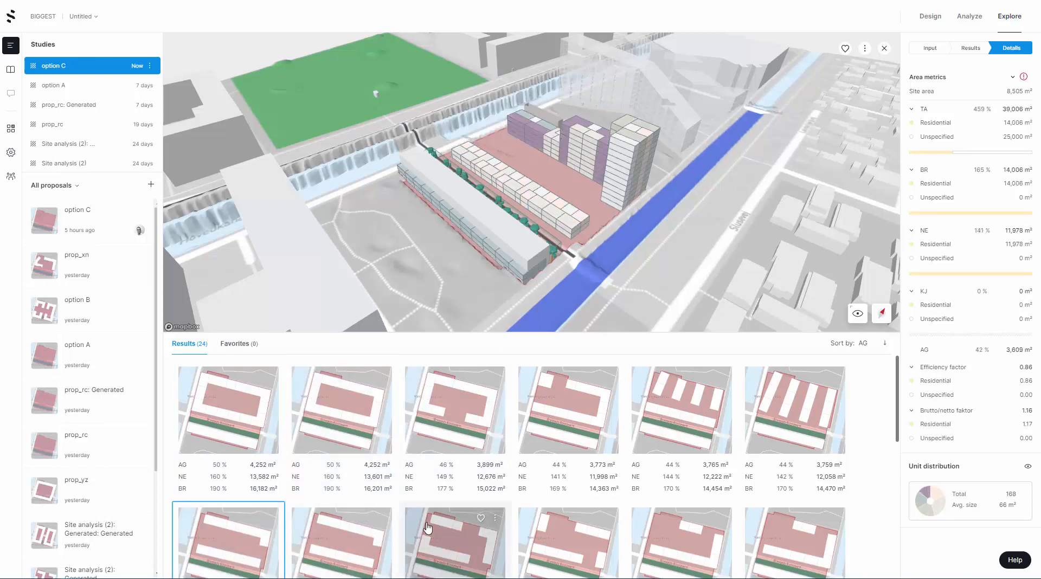
pyautogui.click(449, 532)
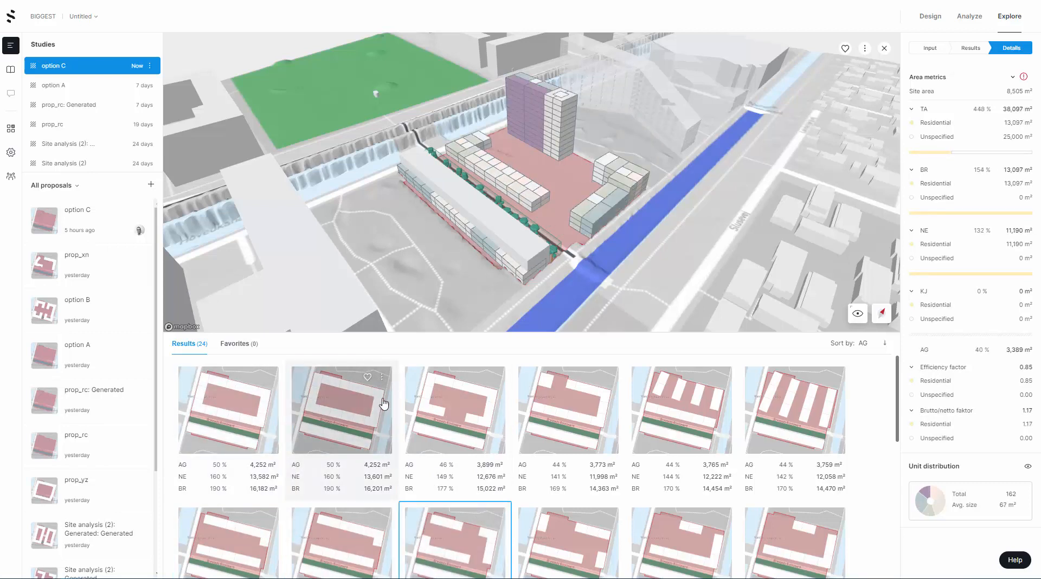
# Mark the third layout in the first results row as a favorite and add it to the proposal list
pyautogui.click(452, 408)
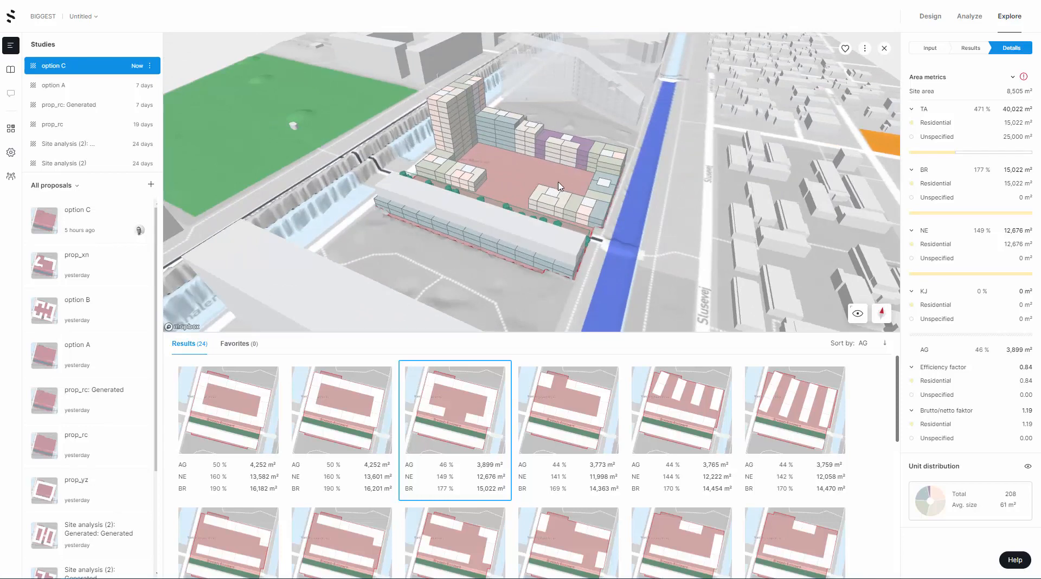
pyautogui.moveTo(466, 401)
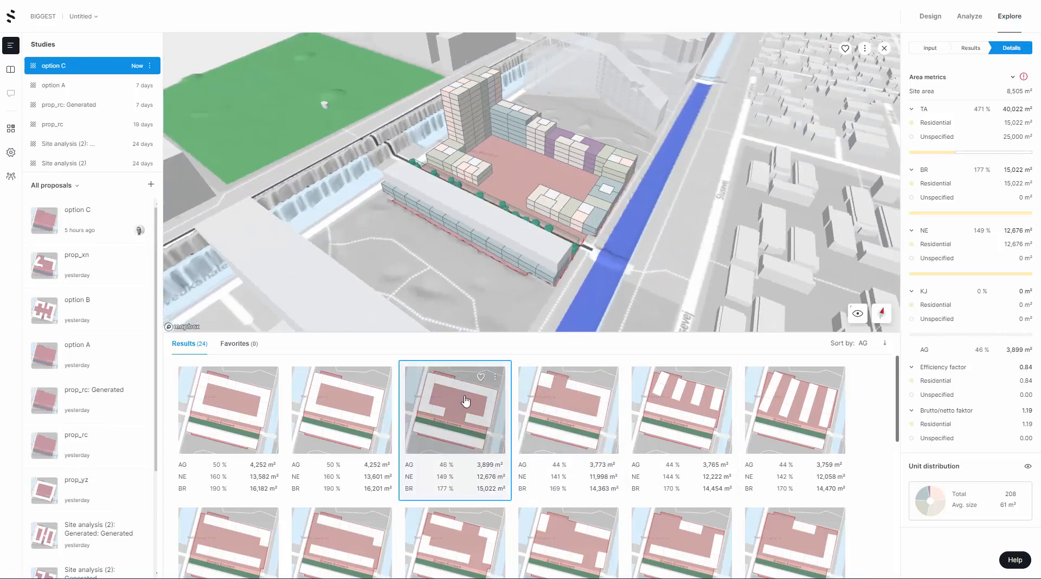
pyautogui.click(482, 376)
pyautogui.click(496, 377)
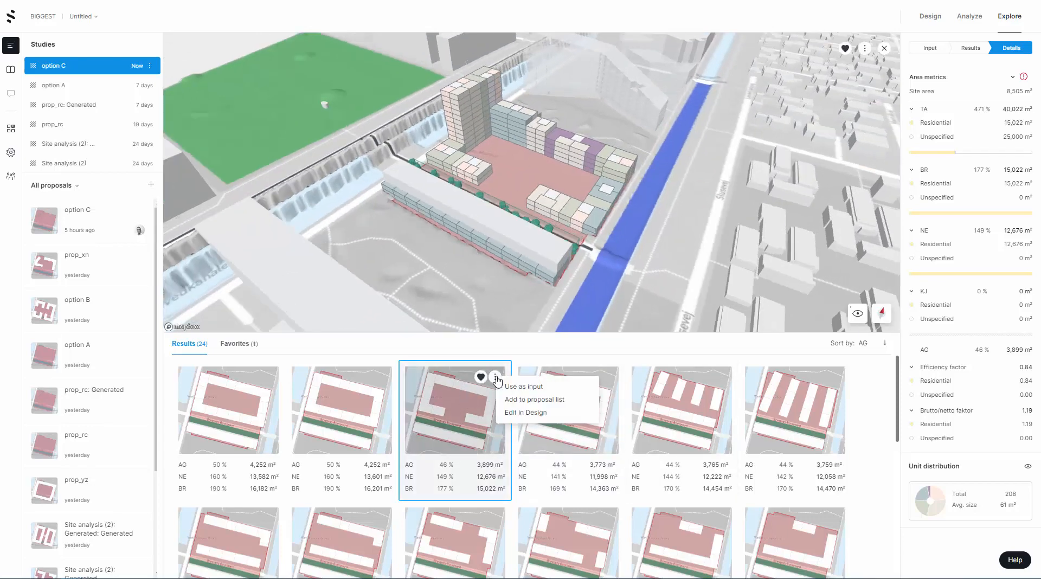
pyautogui.click(519, 399)
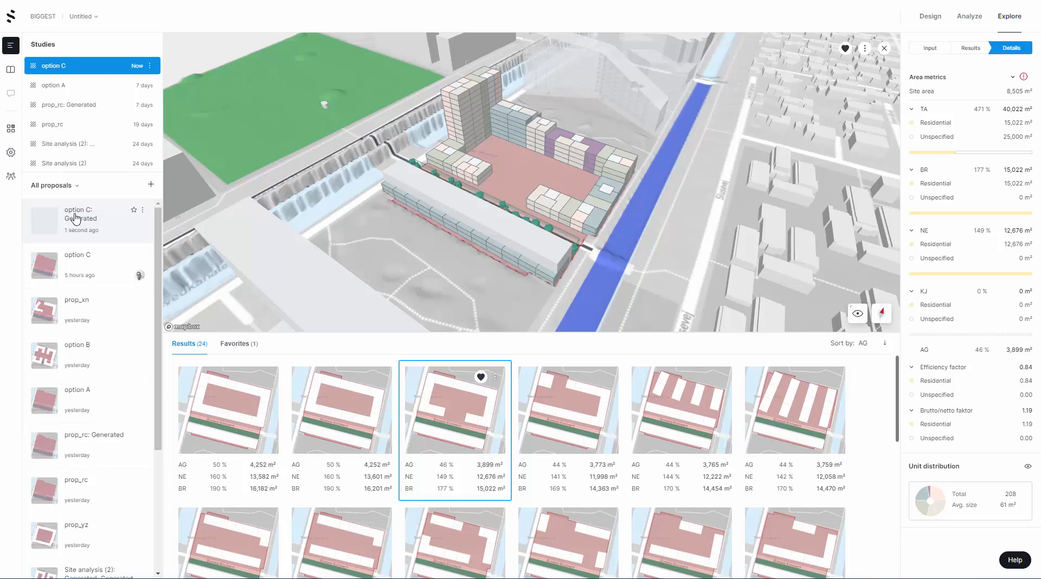
# Open the option C: Generated proposal and delete the two-storey residential building on top of the long existing block
pyautogui.click(75, 219)
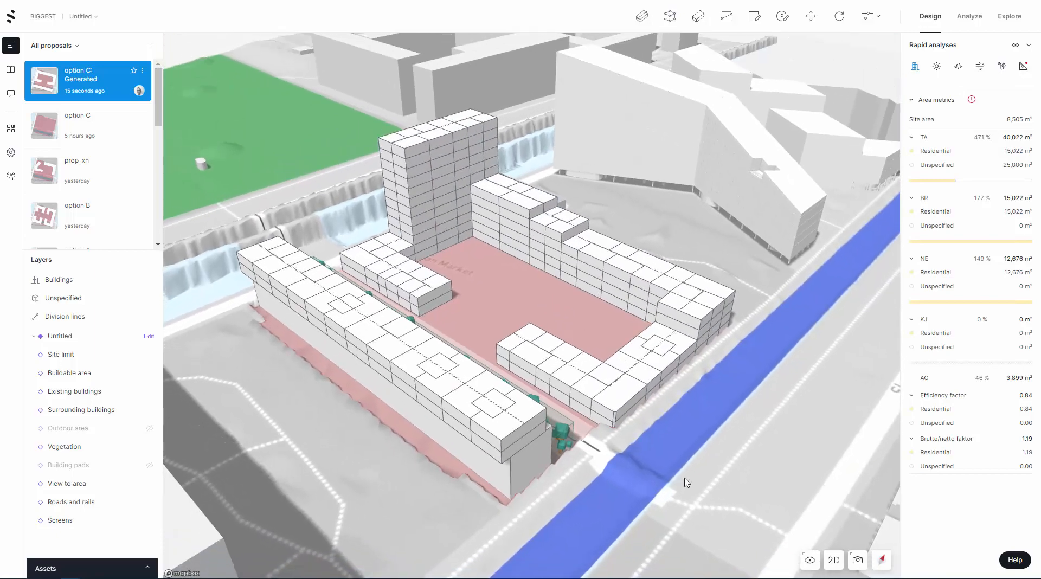
pyautogui.moveTo(688, 473)
pyautogui.mouseDown()
pyautogui.moveTo(566, 459)
pyautogui.moveTo(683, 465)
pyautogui.mouseUp()
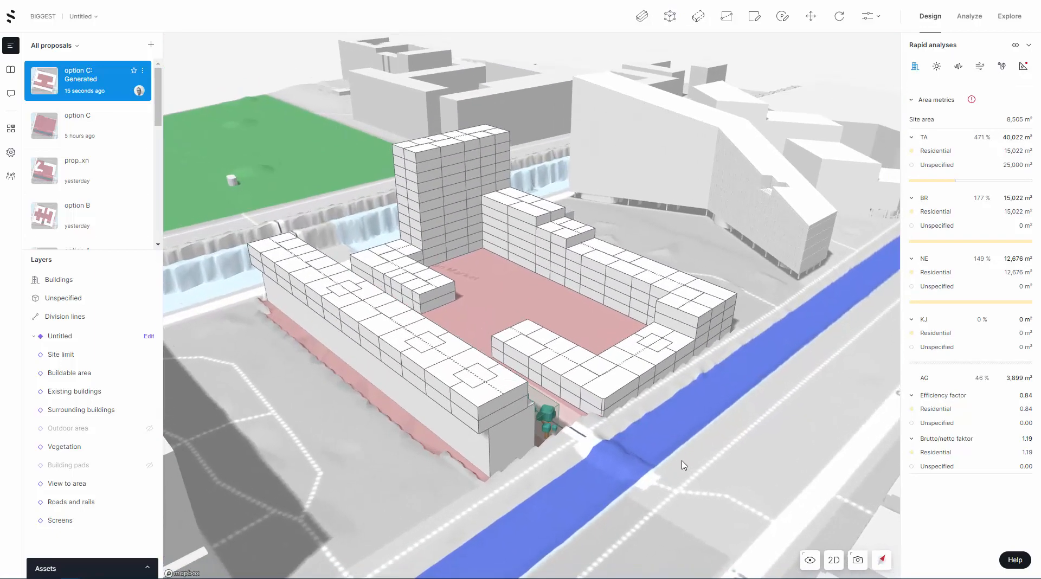
pyautogui.click(407, 334)
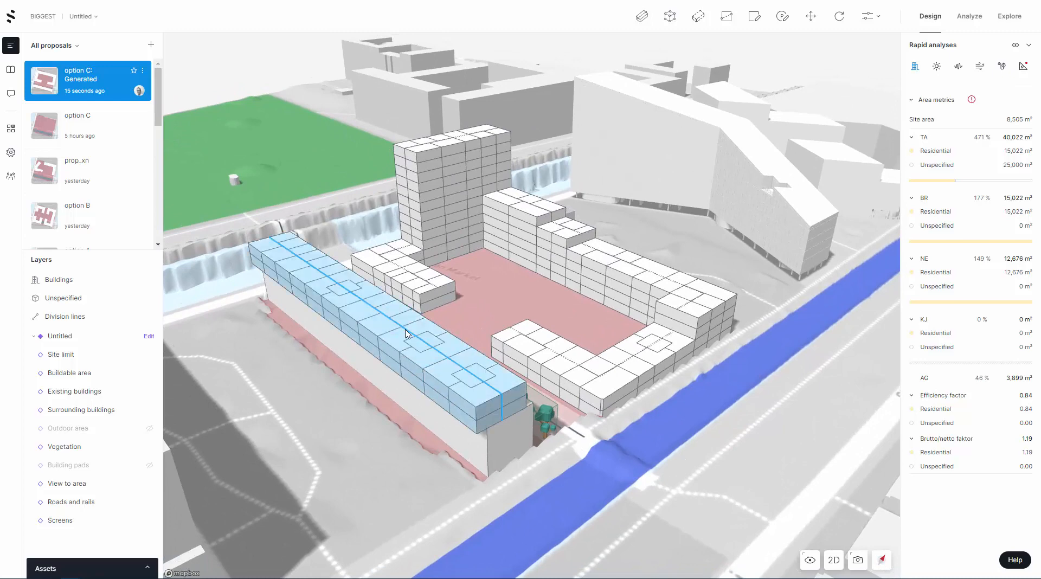
pyautogui.click(407, 333)
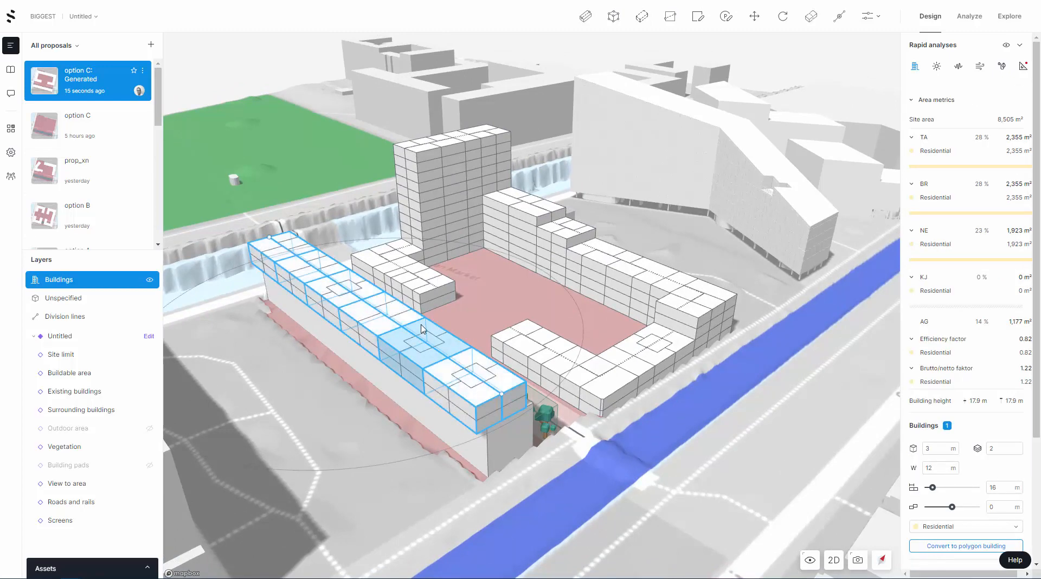
pyautogui.press('Delete')
pyautogui.moveTo(519, 373); pyautogui.dragTo(469, 343)
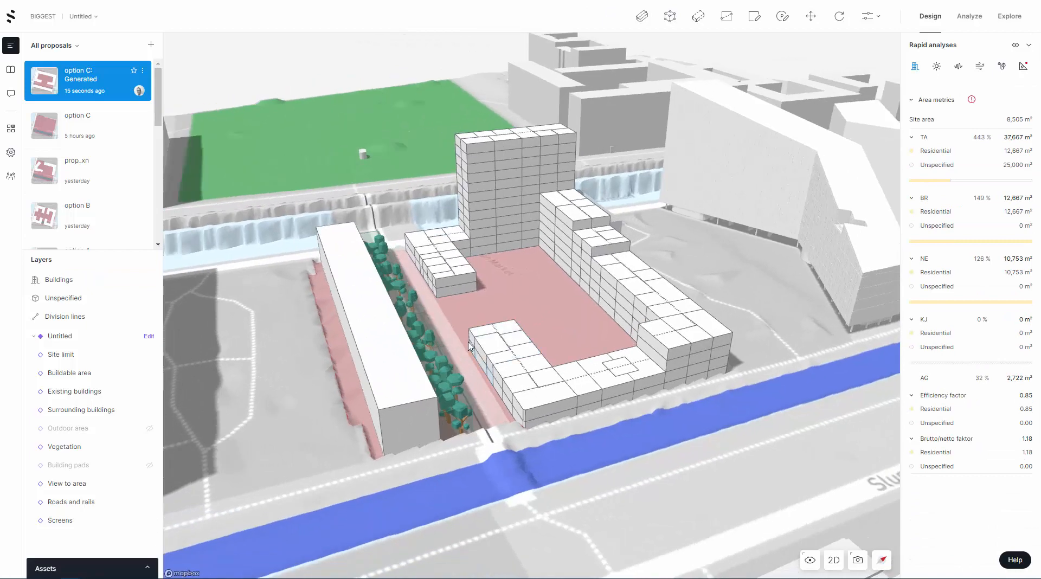
pyautogui.click(454, 356)
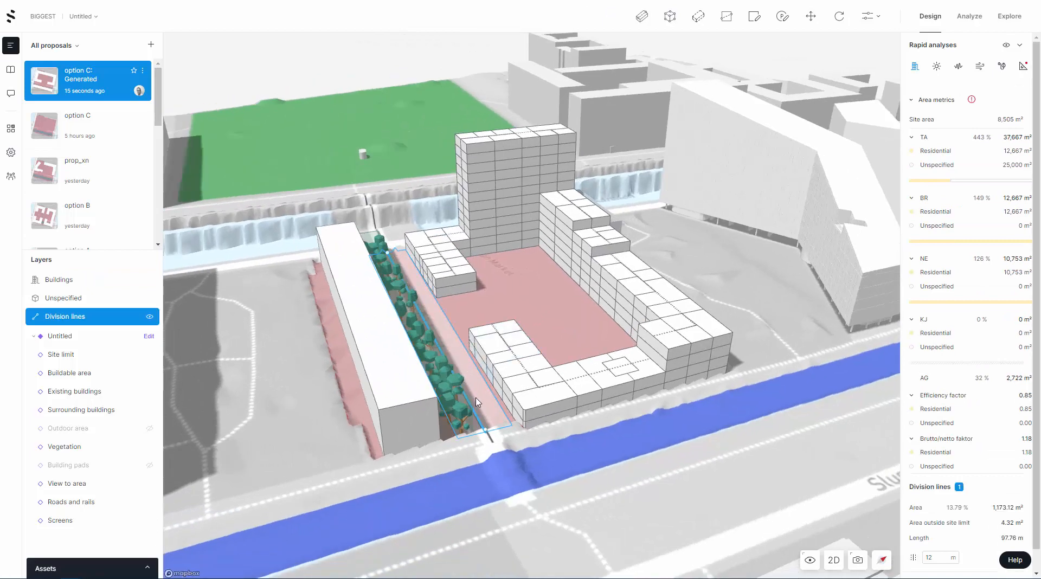
pyautogui.press('Escape')
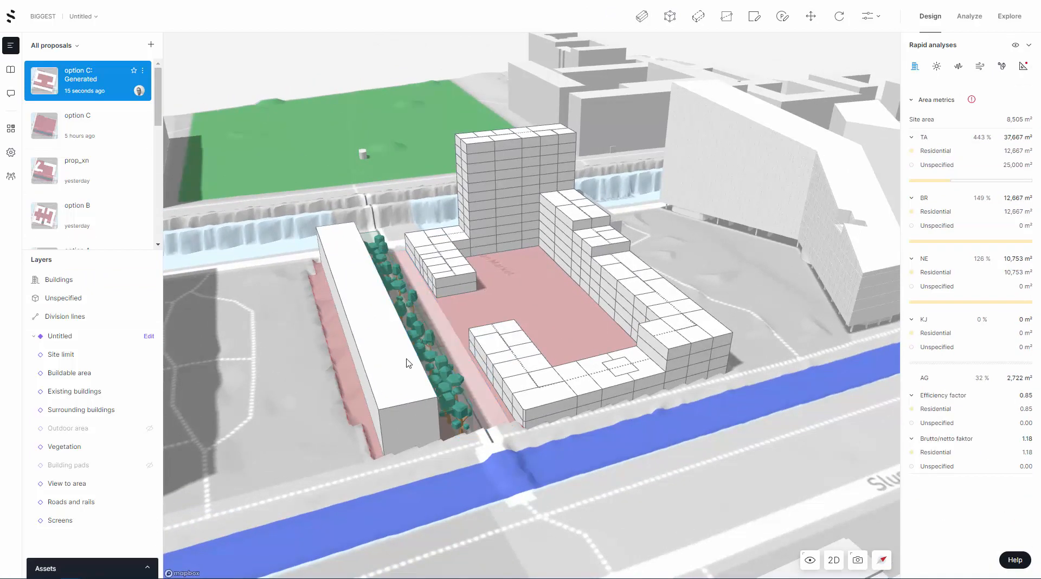
# Change the building colors display so the buildings are colored by apartment unit type
pyautogui.moveTo(381, 353); pyautogui.dragTo(412, 356, button='right')
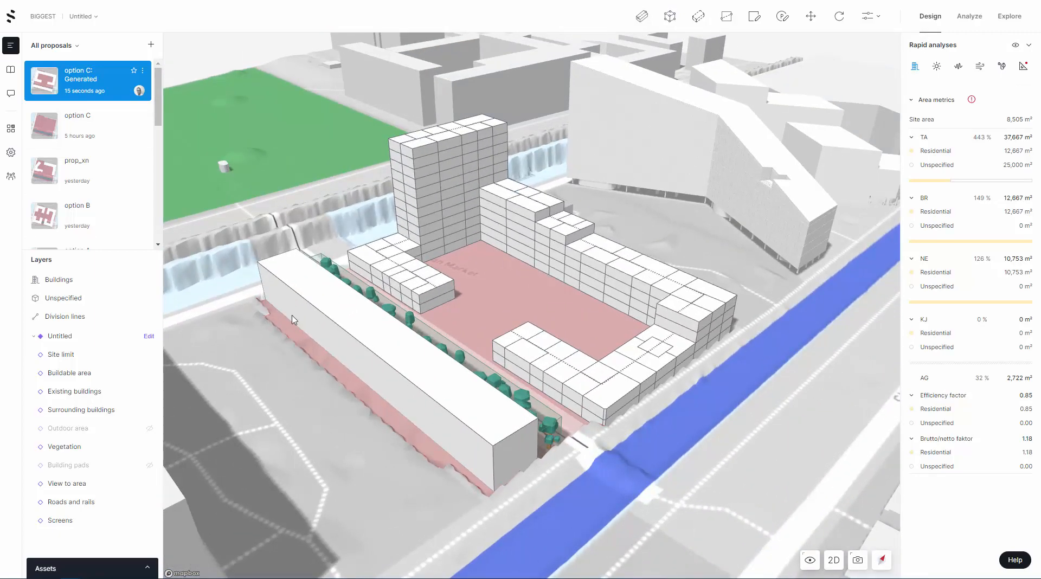
pyautogui.moveTo(495, 299)
pyautogui.mouseDown(button='right')
pyautogui.moveTo(469, 298)
pyautogui.moveTo(490, 300)
pyautogui.mouseUp(button='right')
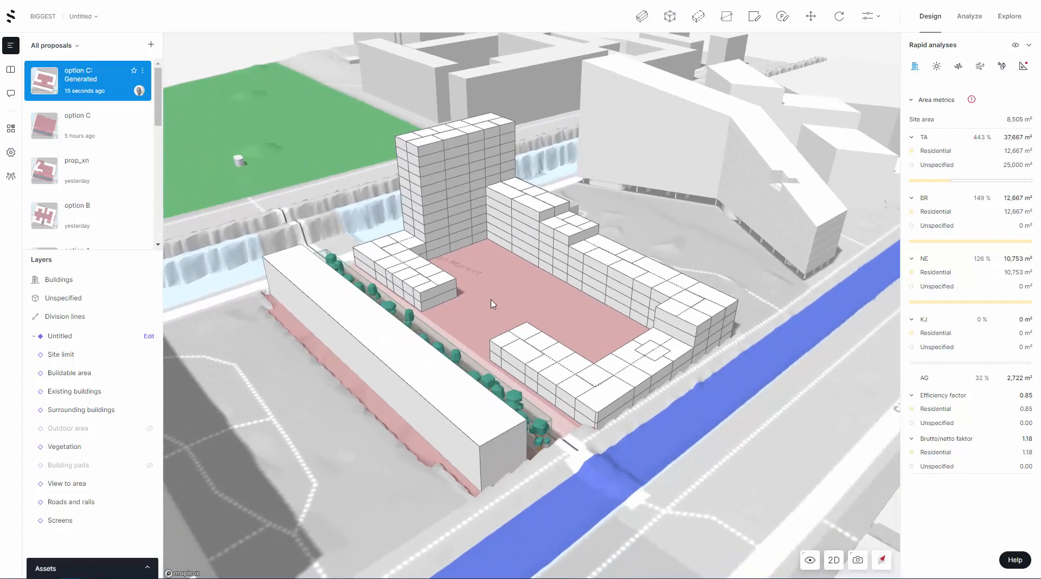
pyautogui.click(809, 560)
pyautogui.click(789, 504)
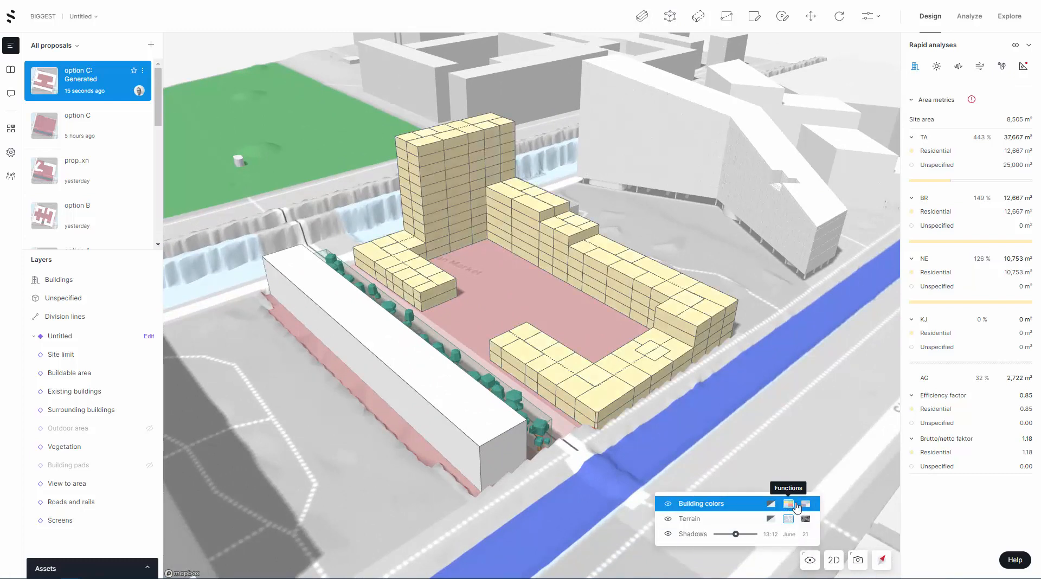
pyautogui.click(806, 504)
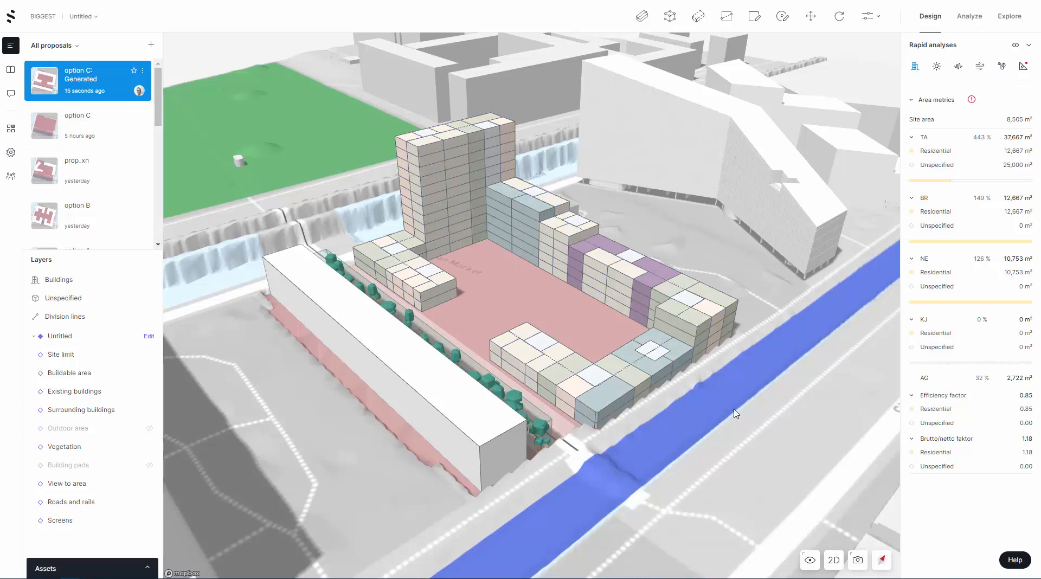
# Examine the unit layout of the stepped courtyard buildings, including the four-storey block with the purple units
pyautogui.scroll(2, 740, 426)
pyautogui.scroll(2, 650, 265)
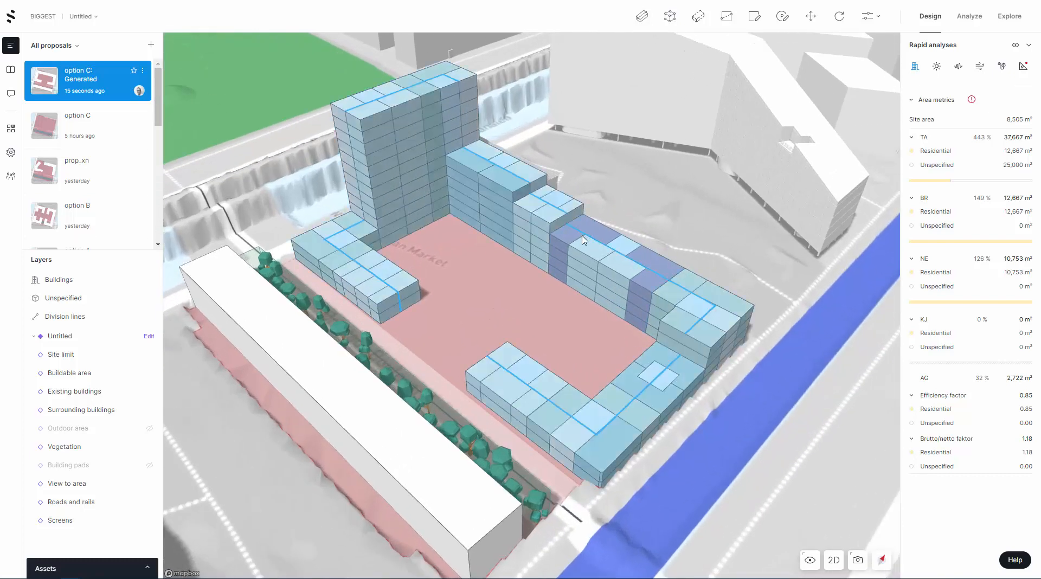
pyautogui.click(628, 253)
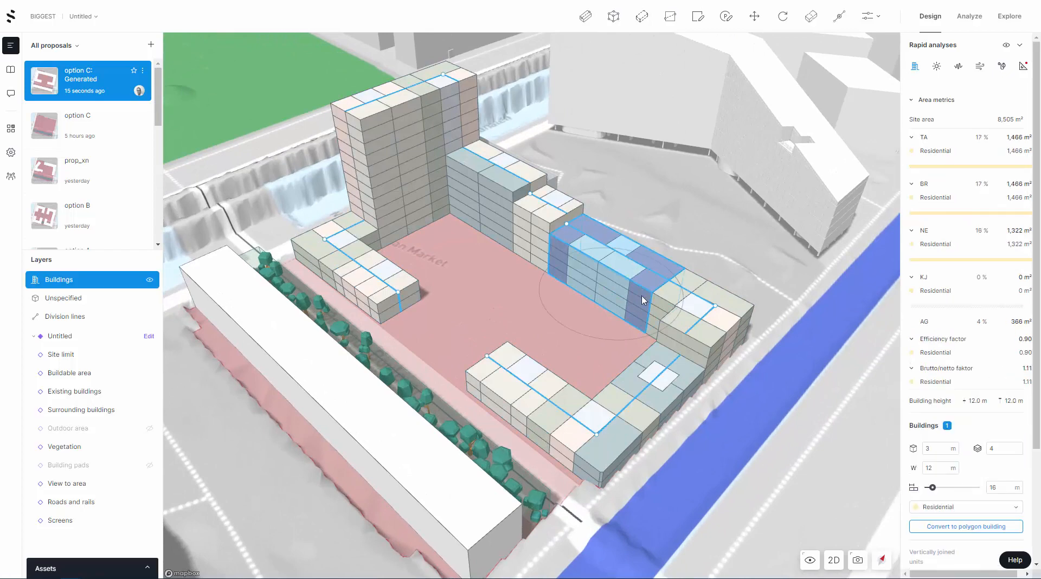
pyautogui.click(717, 501)
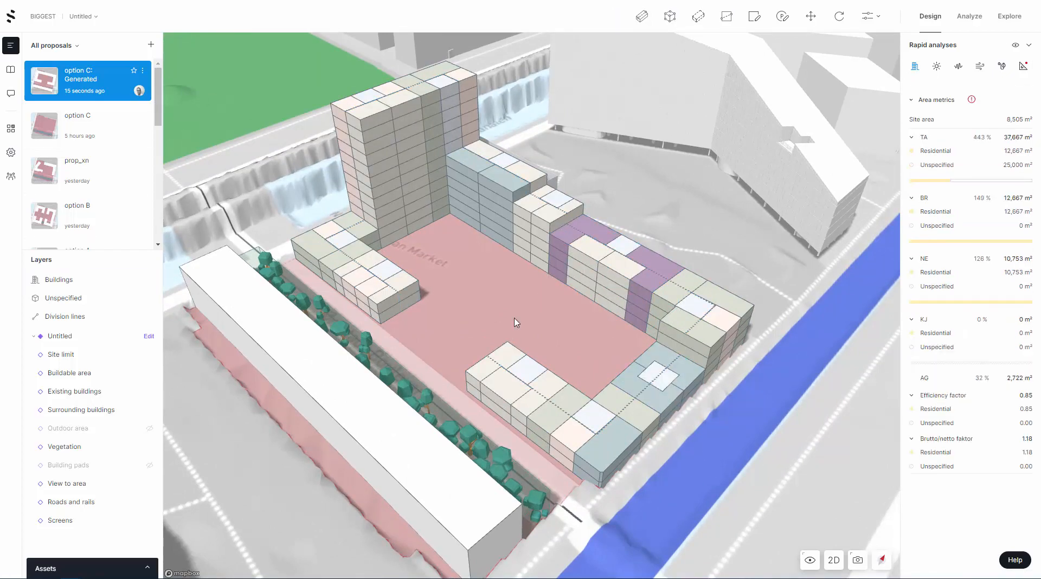
pyautogui.moveTo(488, 312); pyautogui.dragTo(513, 308)
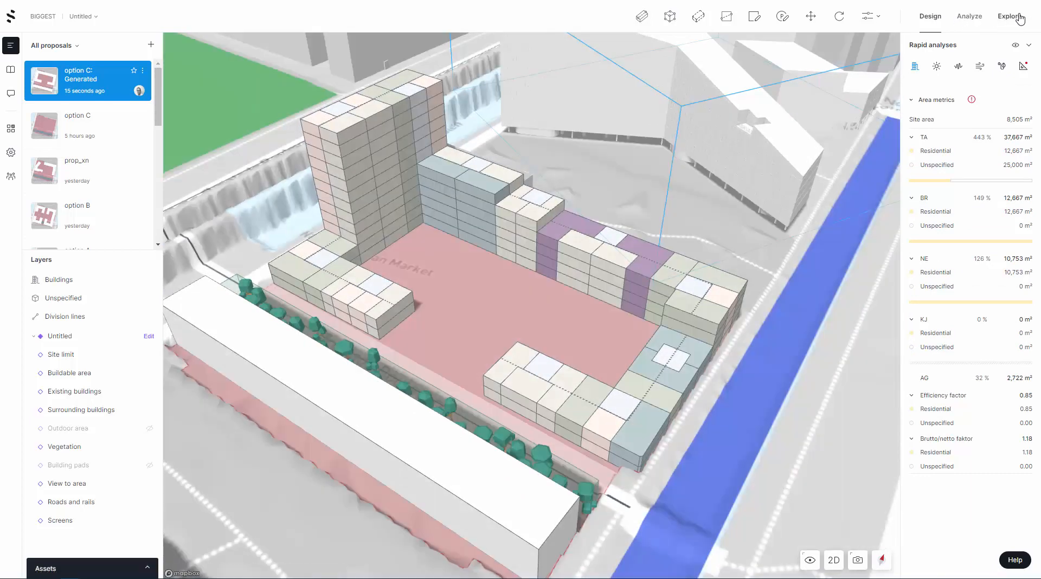
# Switch to analyzing the proposal, dismiss the geometry validation notice, and start a Sun analysis for June 21 with View analytics
pyautogui.click(1009, 16)
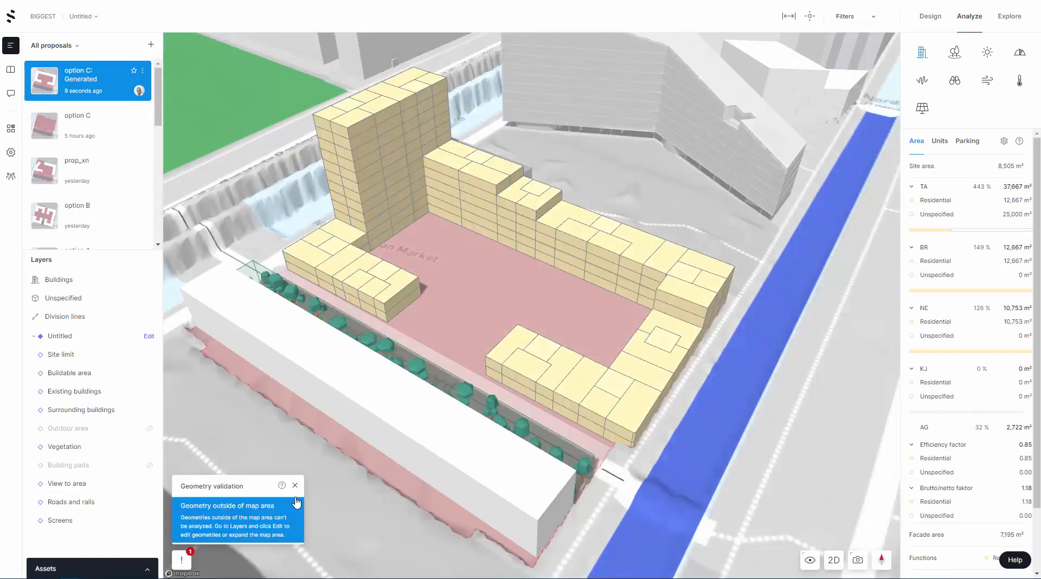
pyautogui.click(295, 485)
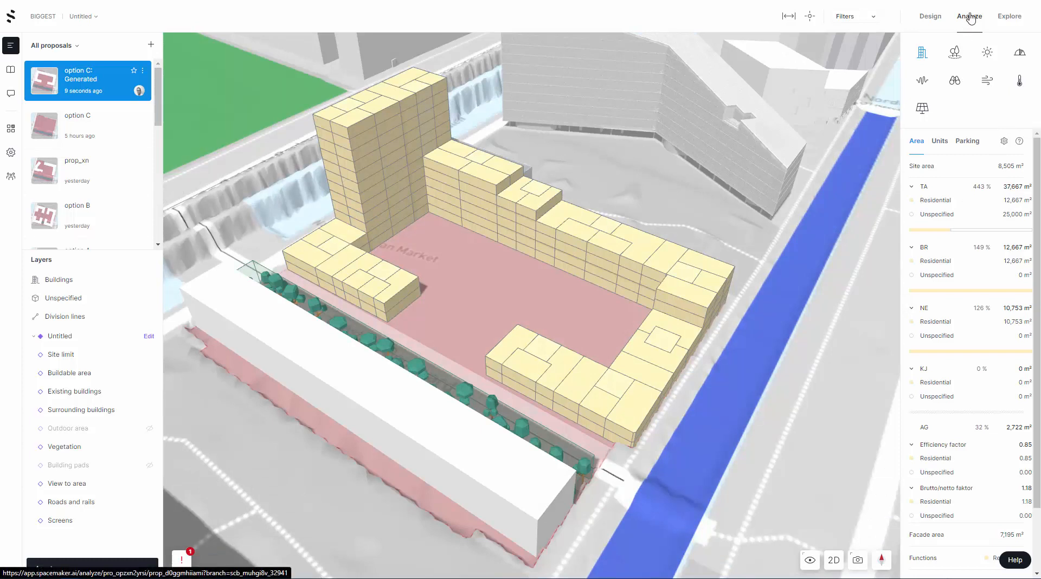
pyautogui.click(988, 55)
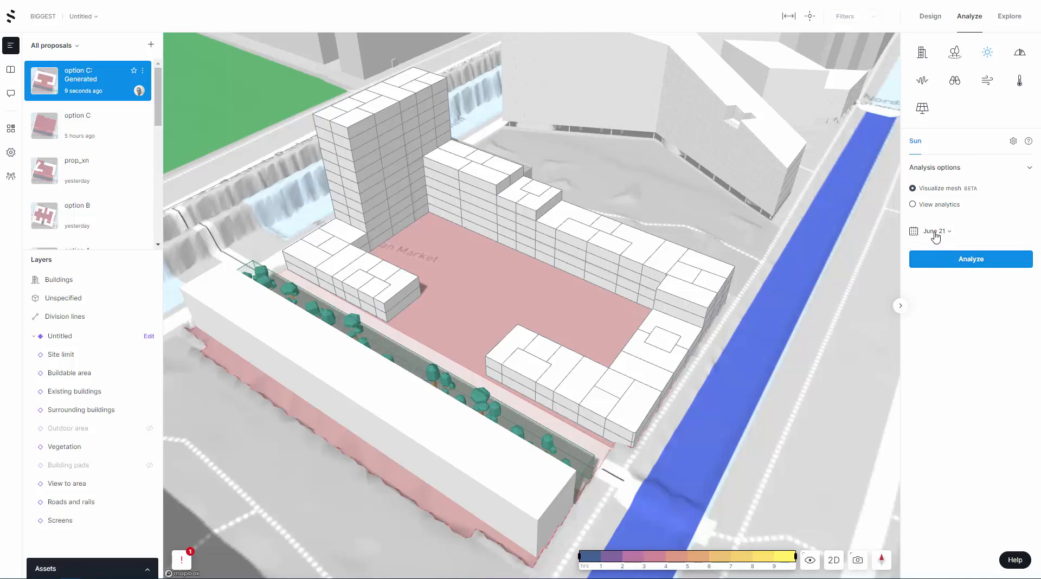
pyautogui.click(935, 234)
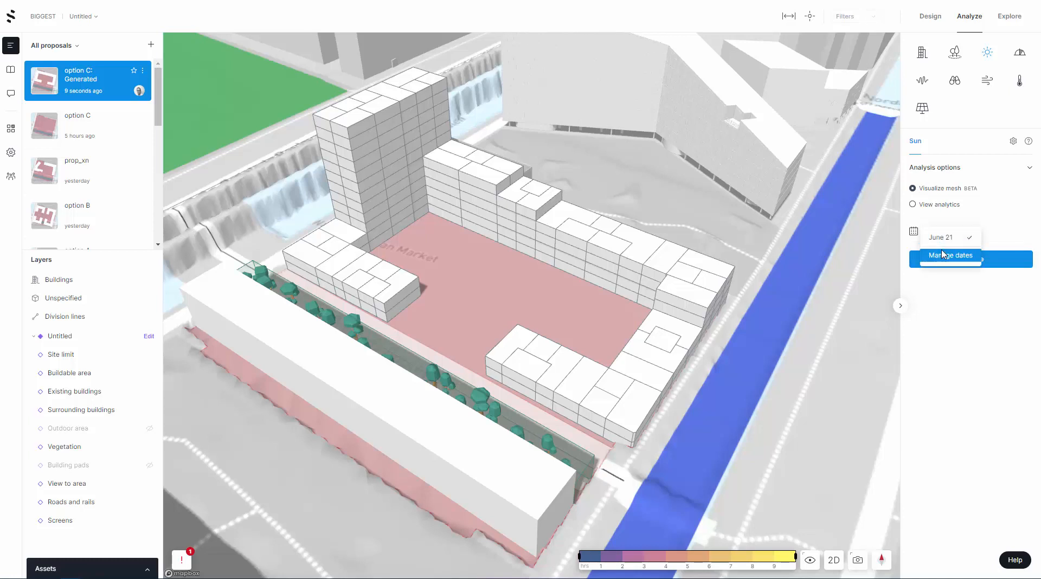
pyautogui.click(946, 194)
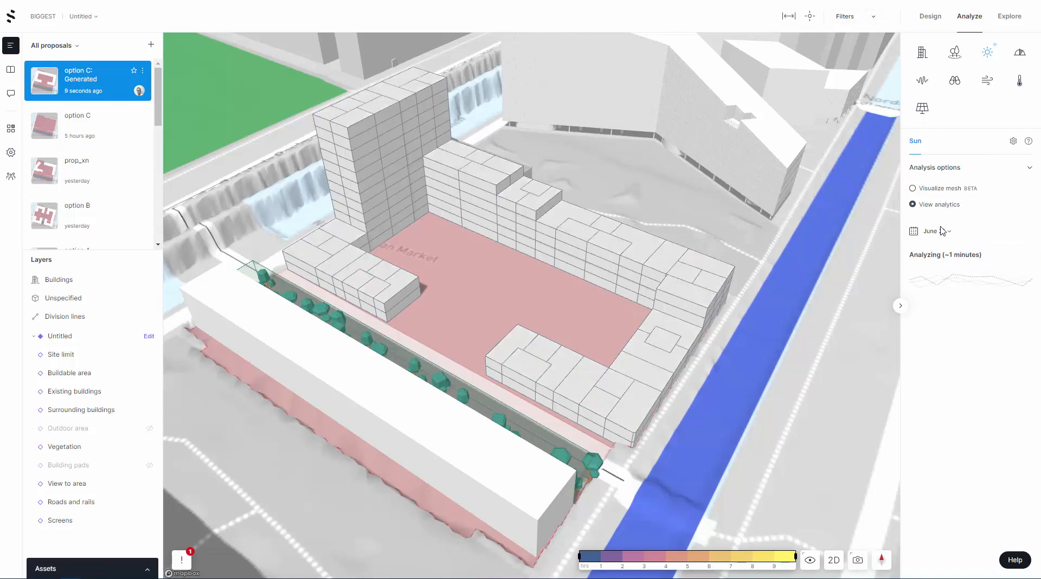
# Change the project's sun analysis date to January 21 and save the project settings
pyautogui.click(937, 231)
pyautogui.click(955, 257)
pyautogui.click(931, 232)
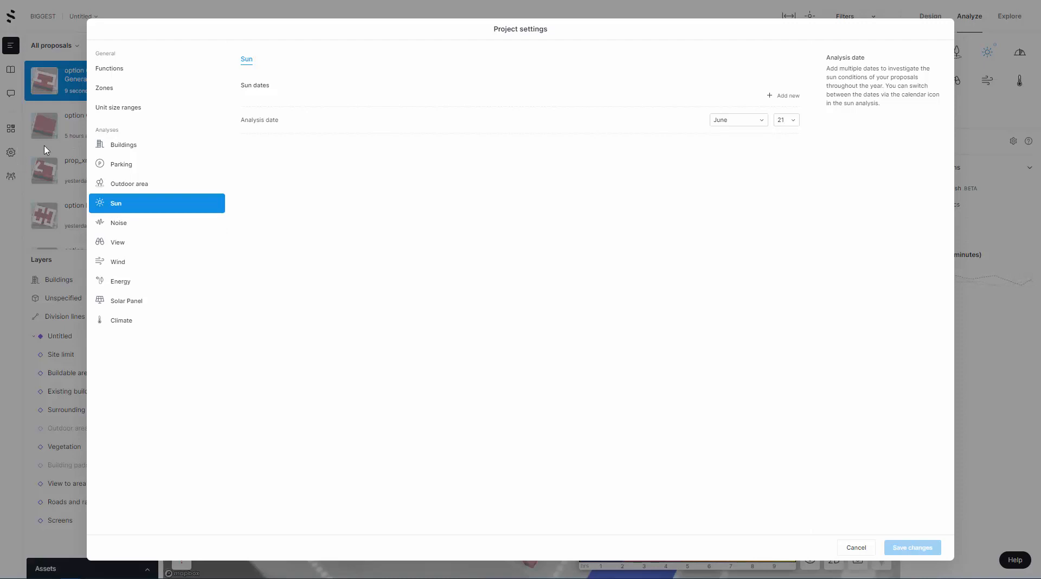
pyautogui.click(766, 121)
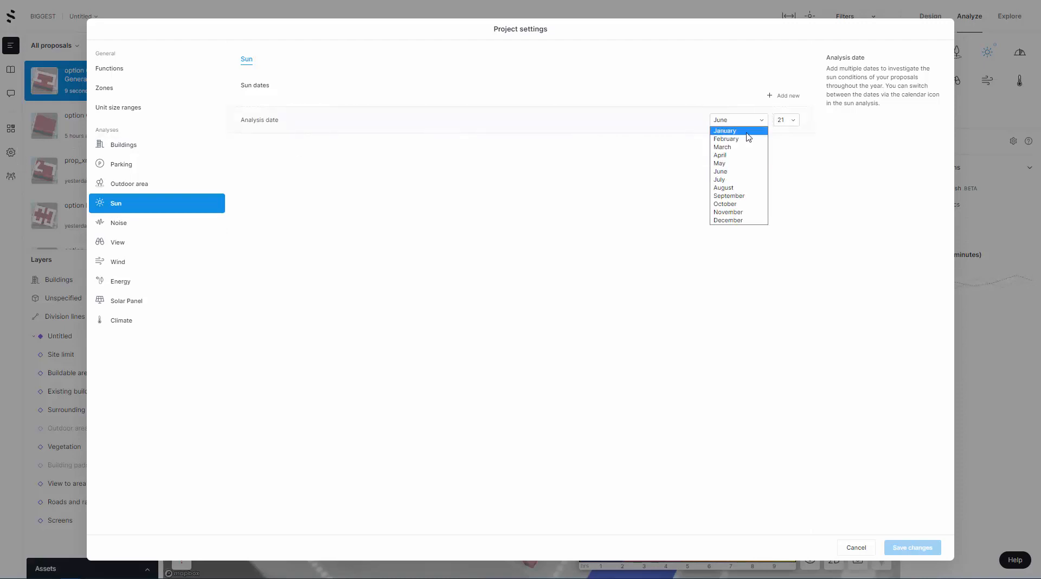
pyautogui.click(746, 131)
pyautogui.click(909, 558)
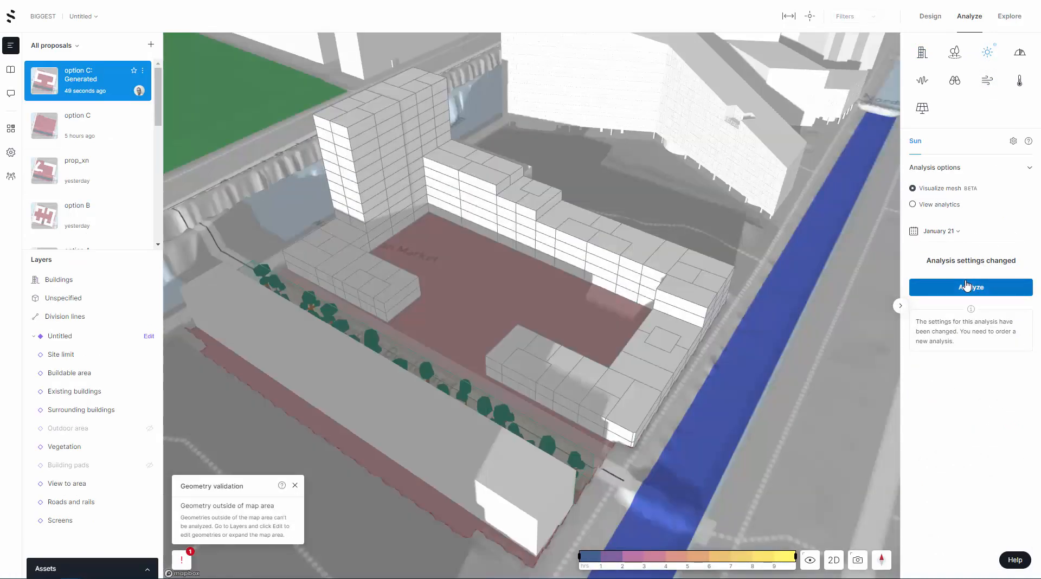
# Order the January 21 Sun analysis for both View analytics and Visualize mesh, ending in the mesh view
pyautogui.click(967, 286)
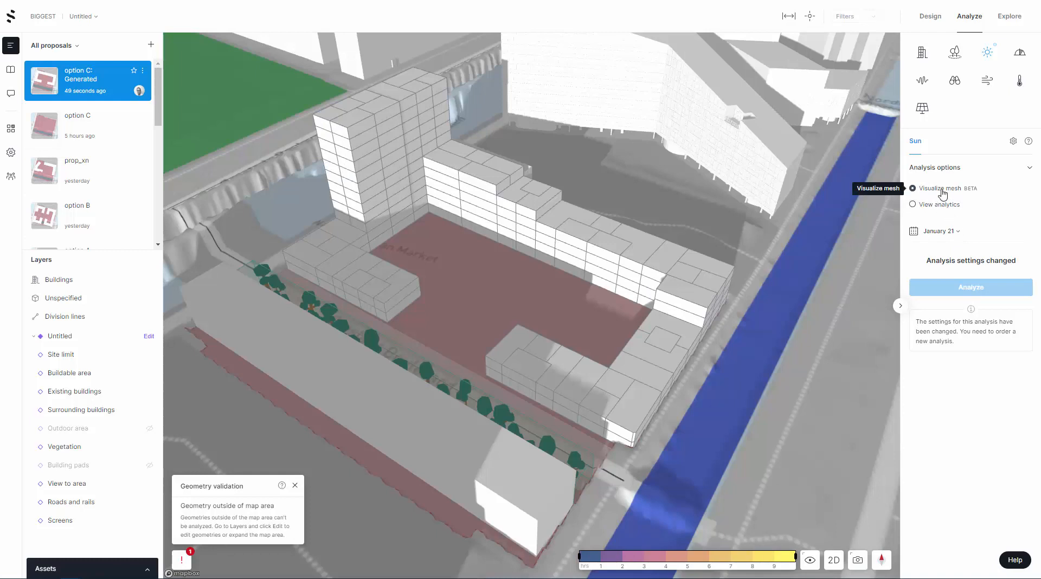
pyautogui.click(917, 206)
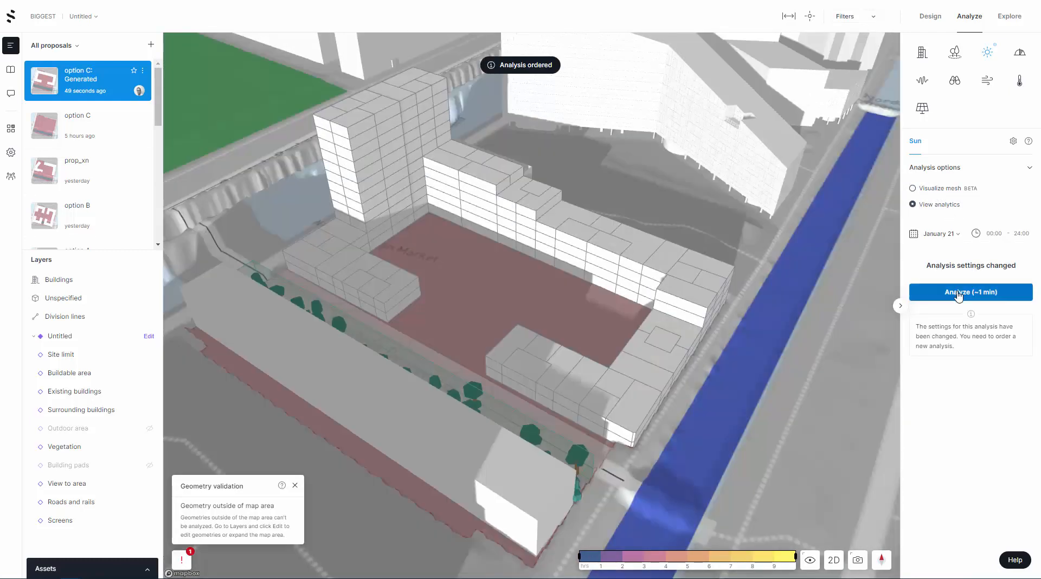
pyautogui.click(960, 292)
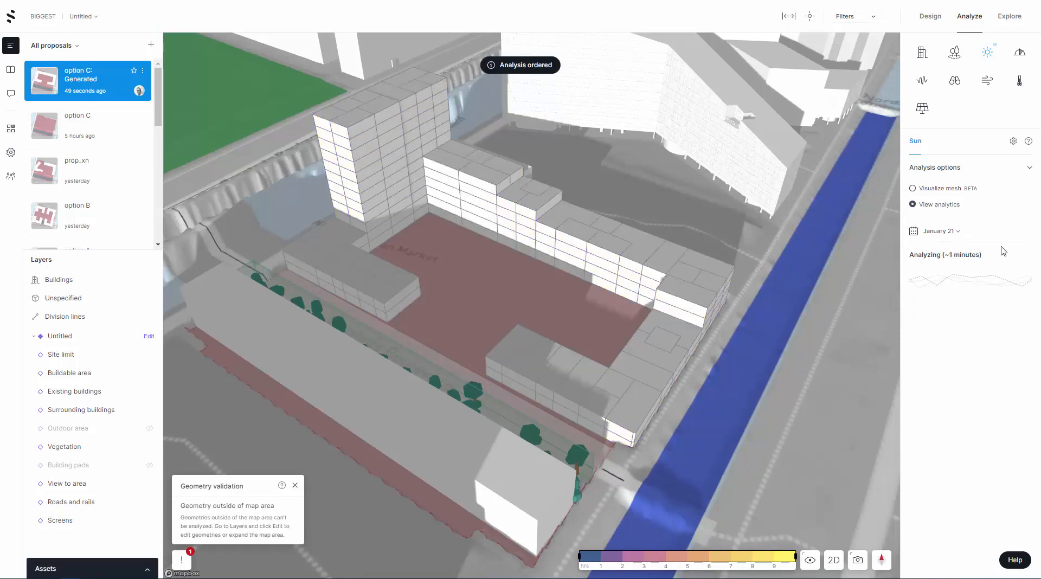
pyautogui.click(957, 191)
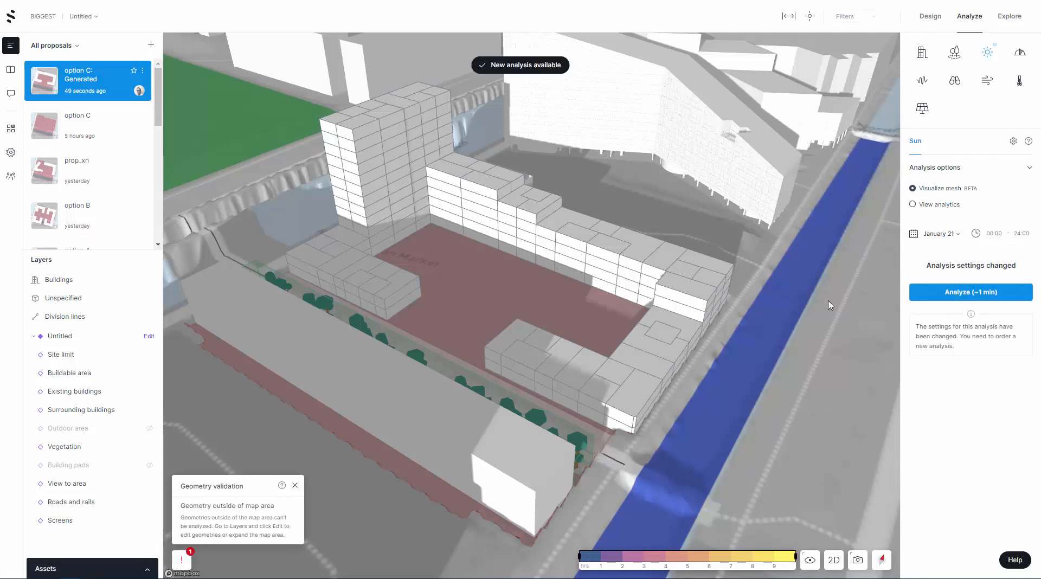
pyautogui.click(974, 292)
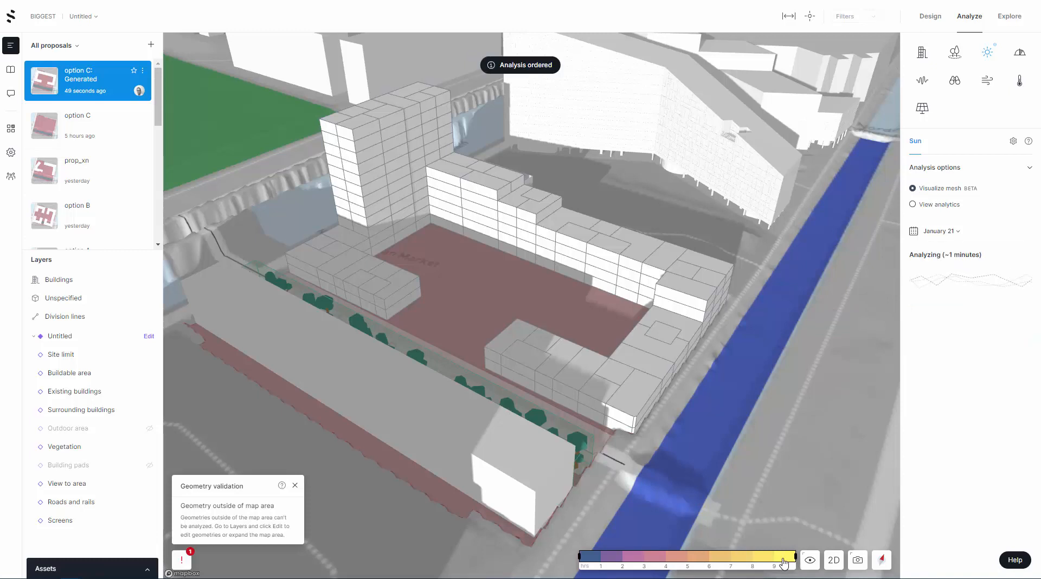
# Limit the sun-hour color range to 0–3 hours and examine the poorly lit surfaces of the proposal and the neighboring buildings
pyautogui.moveTo(796, 561); pyautogui.dragTo(651, 565)
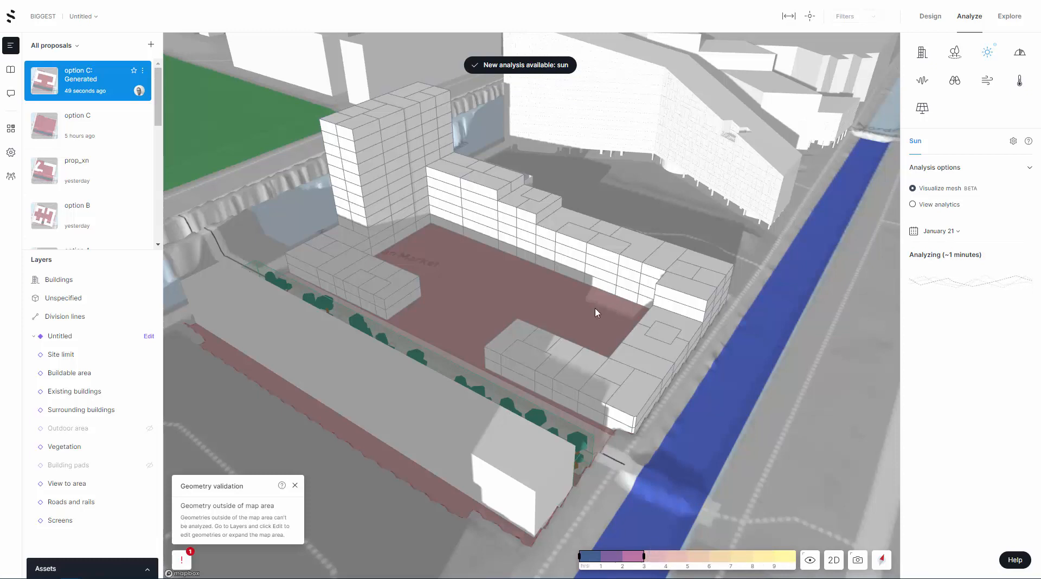
pyautogui.moveTo(828, 332); pyautogui.dragTo(613, 310, button='right')
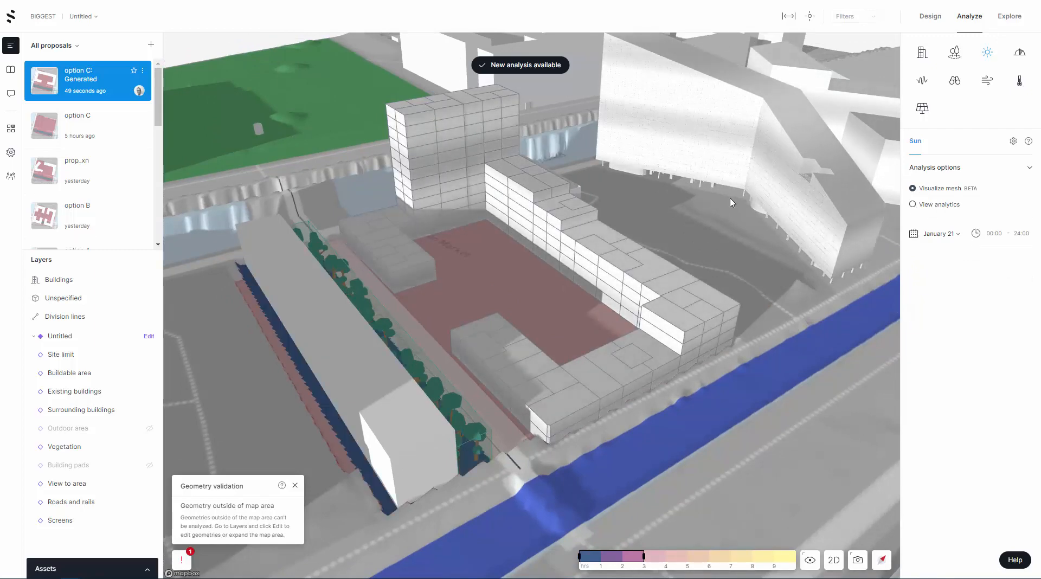
pyautogui.moveTo(732, 203); pyautogui.dragTo(759, 201)
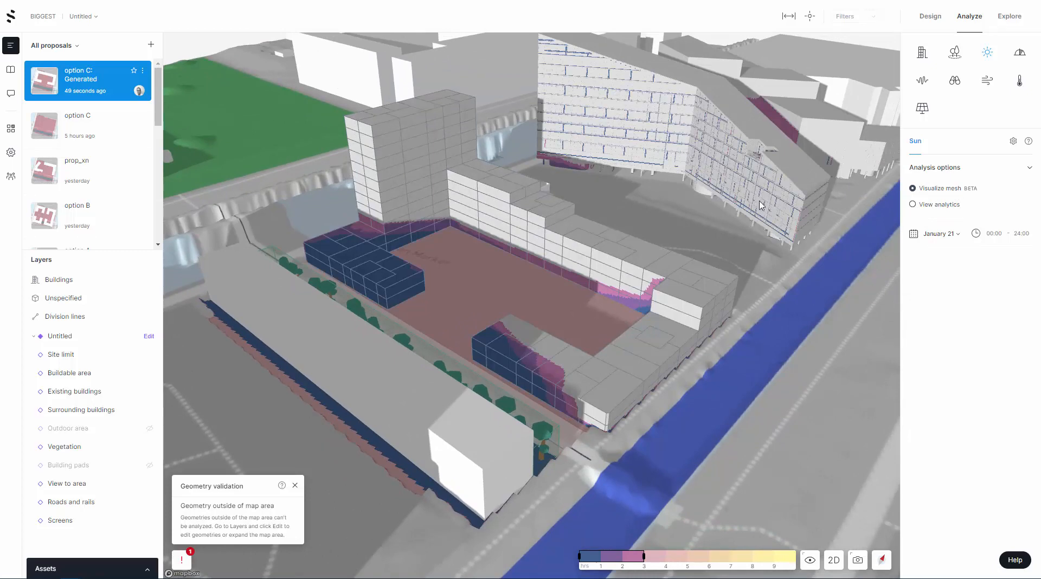
pyautogui.moveTo(759, 207); pyautogui.dragTo(564, 319)
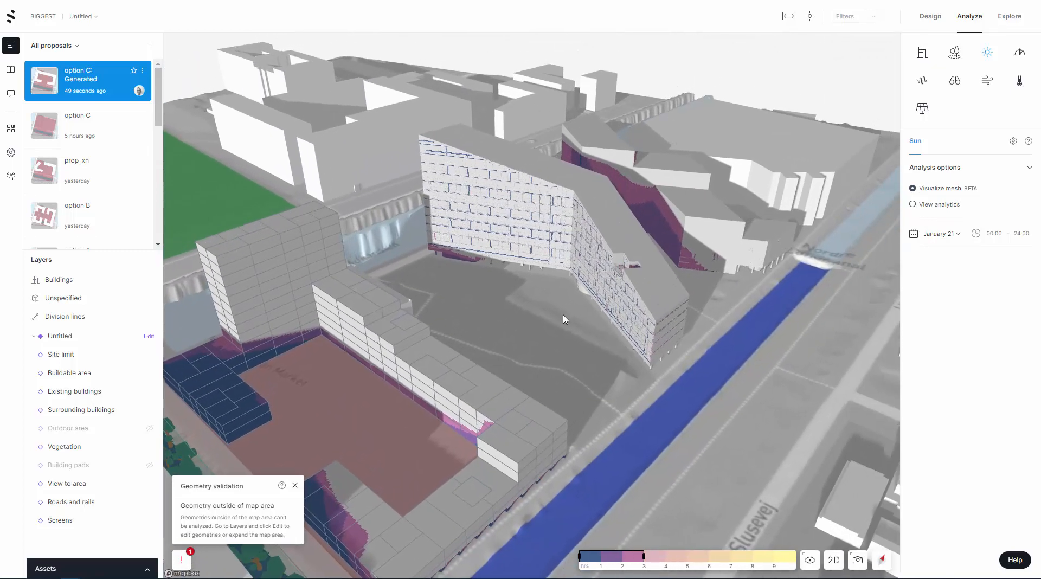
pyautogui.moveTo(646, 310); pyautogui.dragTo(532, 298, button='right')
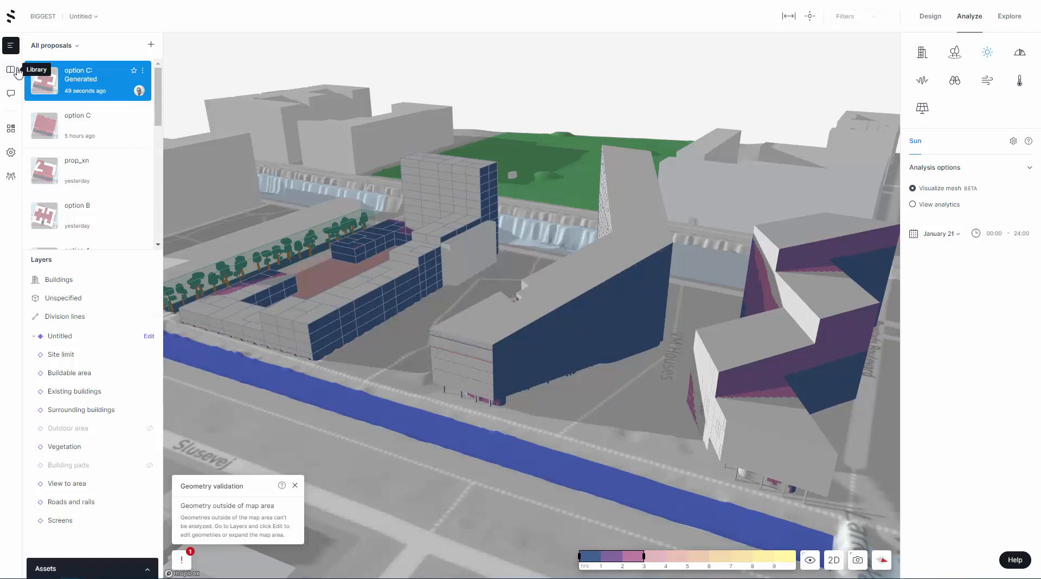
pyautogui.moveTo(667, 378); pyautogui.dragTo(619, 381, button='right')
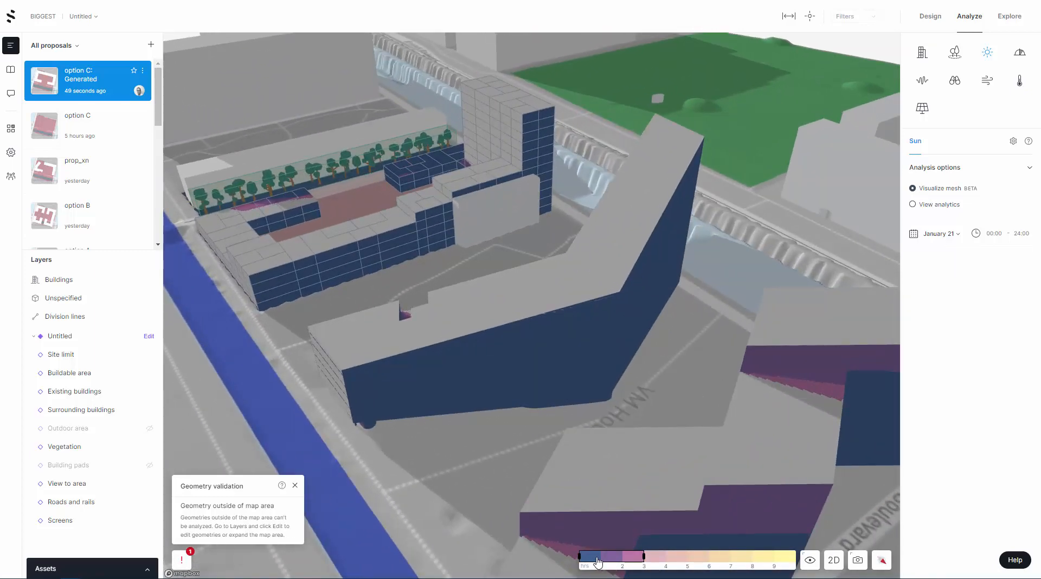
# Inspect the neighboring angled building's facade up close for low-sun areas, including its lowest floors facing the proposal
pyautogui.moveTo(525, 474); pyautogui.dragTo(661, 416, button='right')
pyautogui.moveTo(757, 270); pyautogui.dragTo(704, 242, button='right')
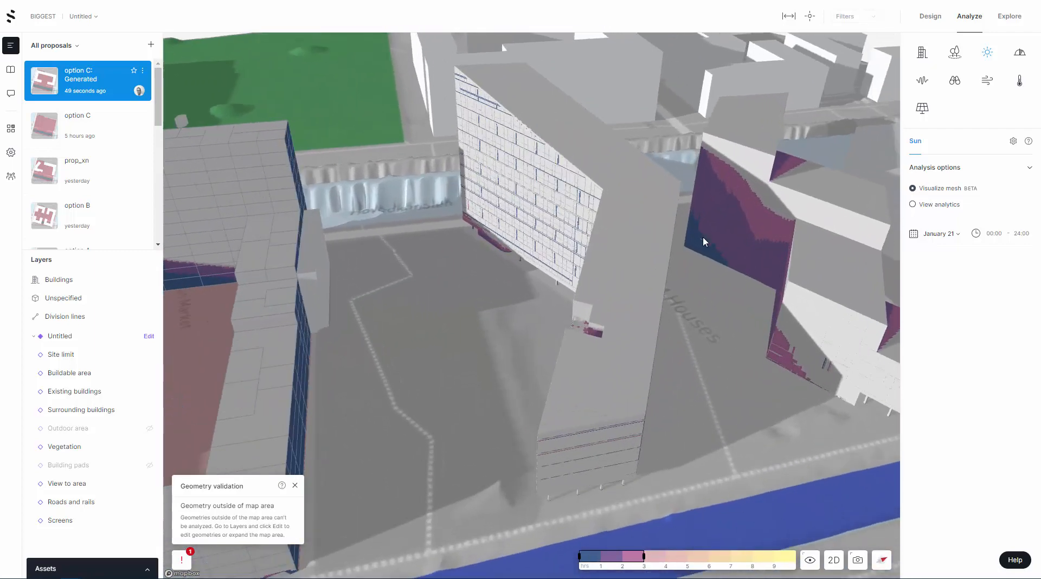
pyautogui.moveTo(715, 334); pyautogui.dragTo(549, 297, button='right')
pyautogui.scroll(6, 549, 298)
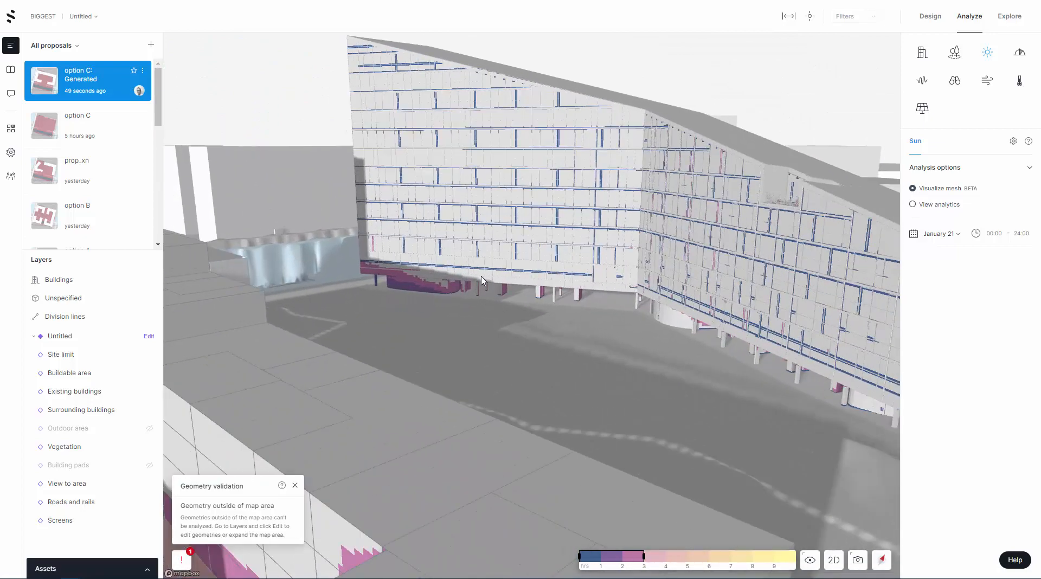
pyautogui.scroll(2, 531, 276)
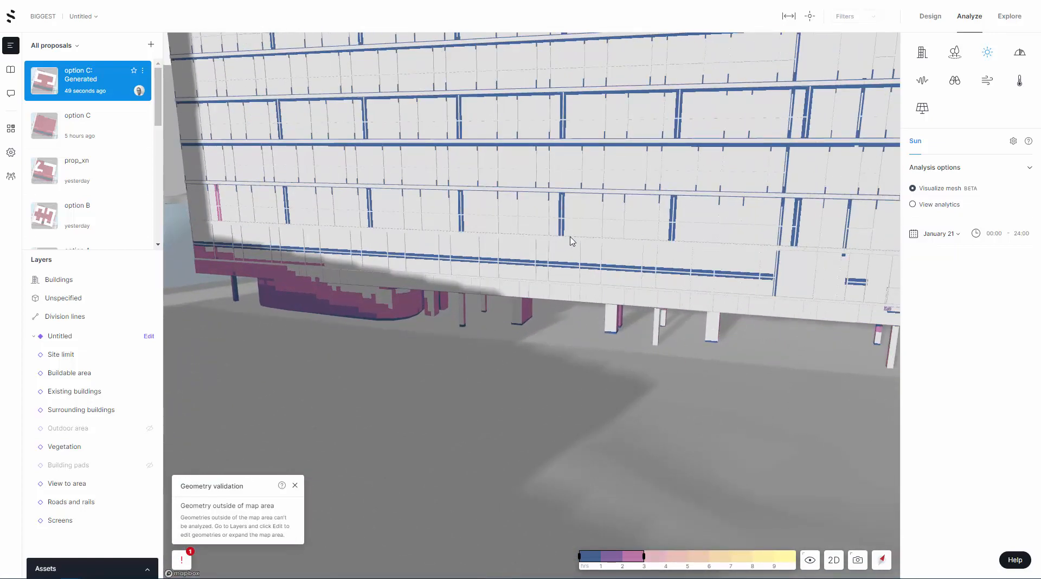
pyautogui.scroll(-3, 638, 462)
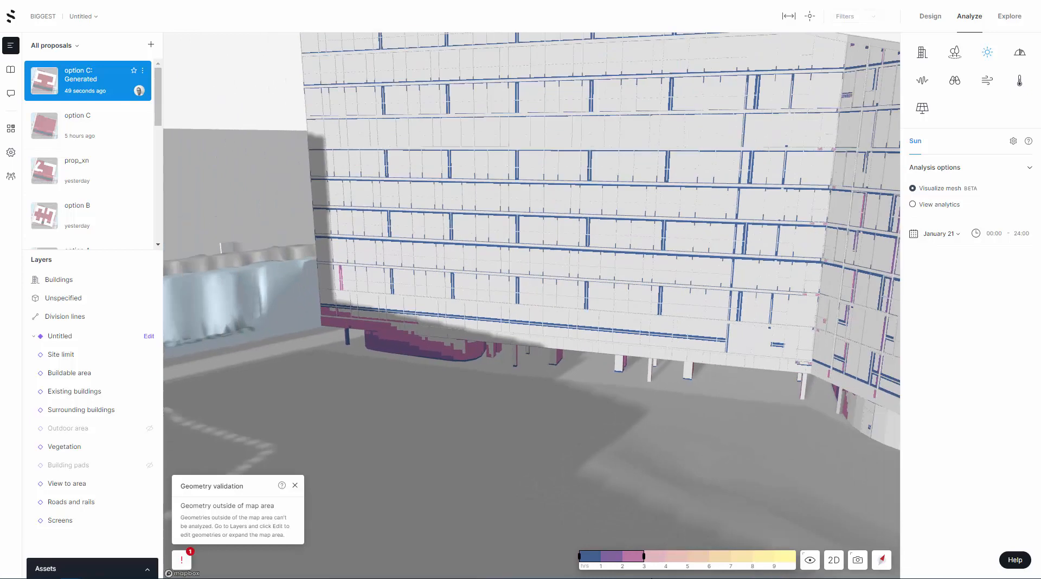
# Restore the full sun-hour color range and examine the sun mesh on the neighboring facade and the proposal's tower and courtyard
pyautogui.moveTo(645, 558); pyautogui.dragTo(798, 561)
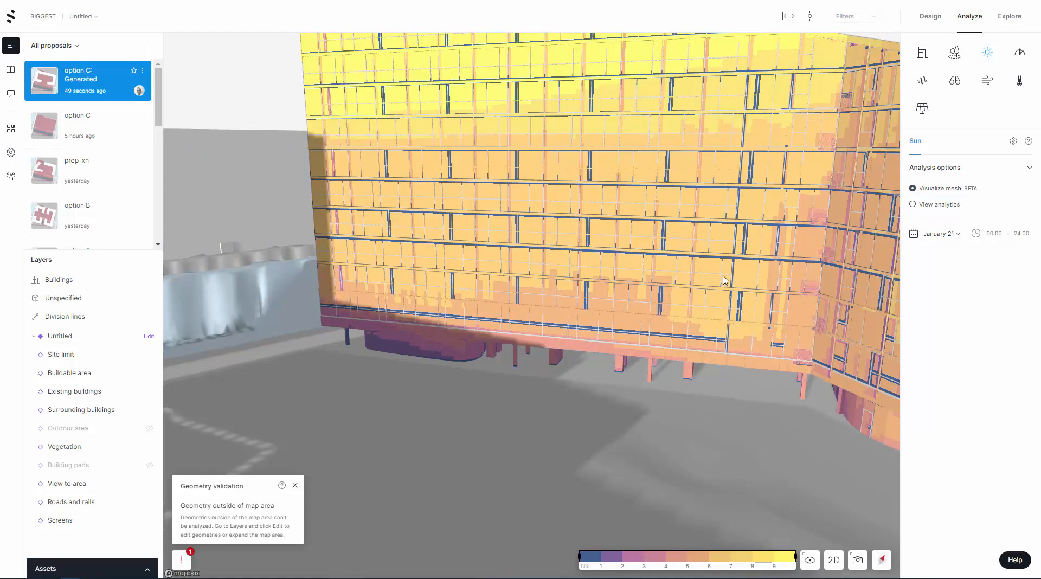
pyautogui.scroll(-5, 724, 280)
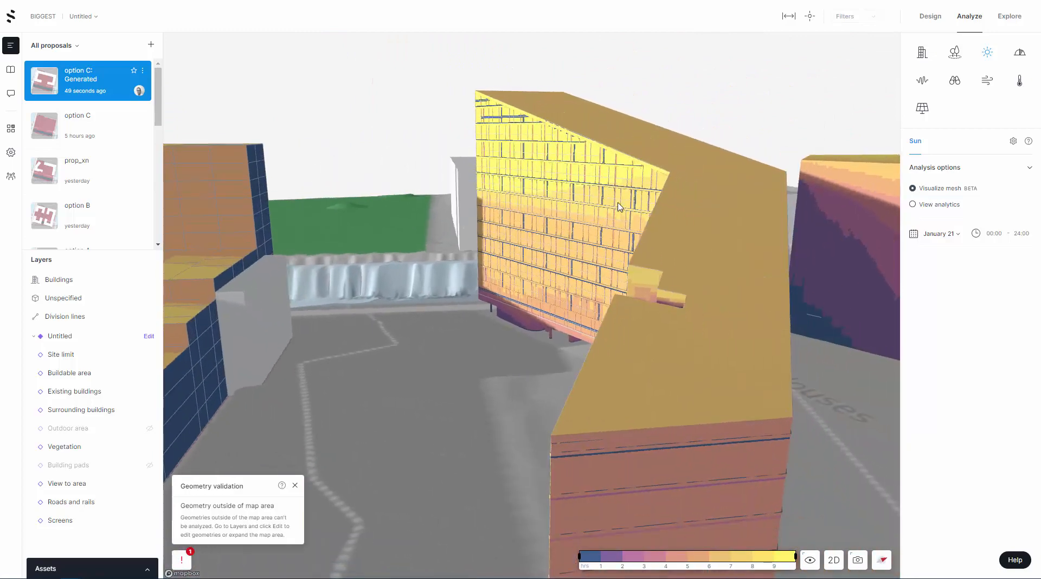
pyautogui.moveTo(620, 206)
pyautogui.mouseDown()
pyautogui.moveTo(548, 206)
pyautogui.moveTo(537, 223)
pyautogui.moveTo(578, 262)
pyautogui.moveTo(485, 204)
pyautogui.moveTo(591, 212)
pyautogui.moveTo(485, 218)
pyautogui.mouseUp()
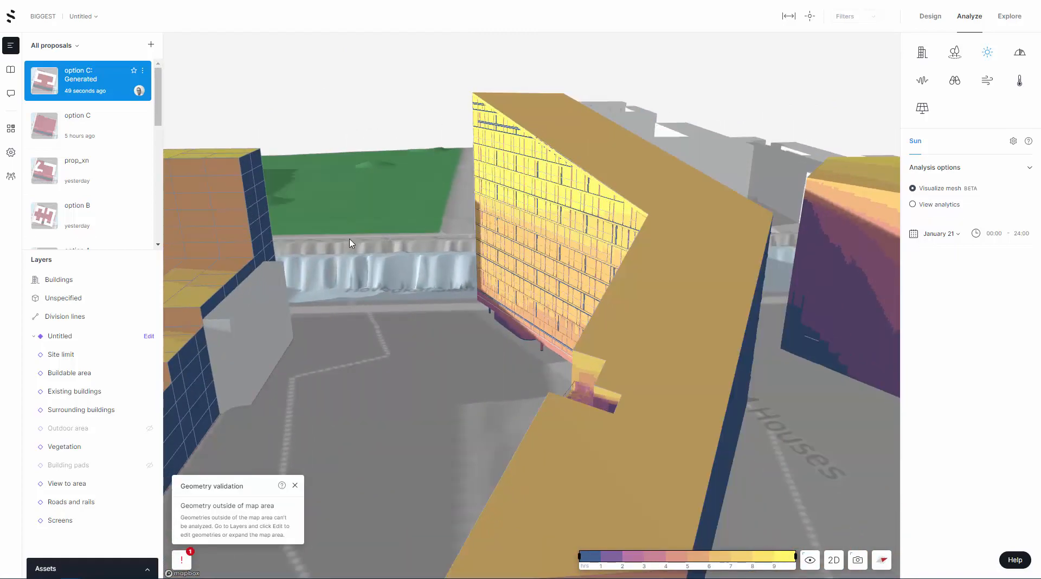
pyautogui.moveTo(367, 241); pyautogui.dragTo(519, 275)
pyautogui.scroll(-5, 519, 276)
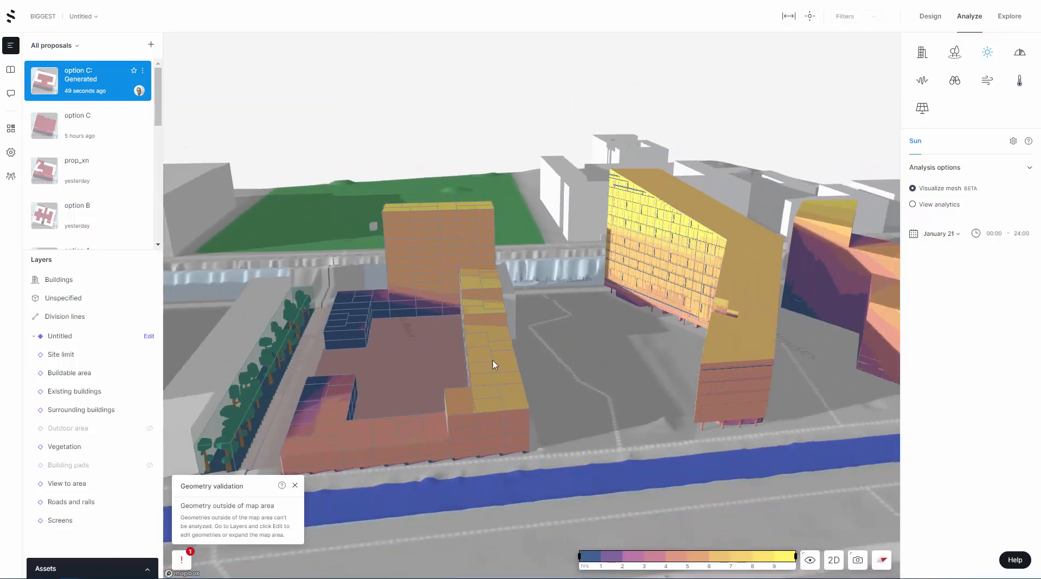
pyautogui.moveTo(486, 370); pyautogui.dragTo(485, 334)
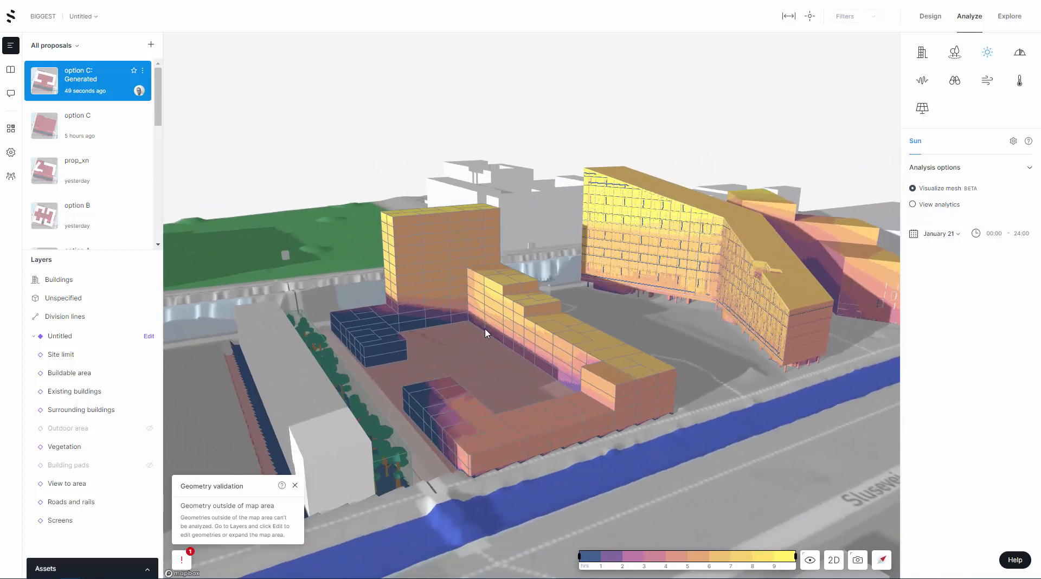
pyautogui.moveTo(520, 371); pyautogui.dragTo(740, 231)
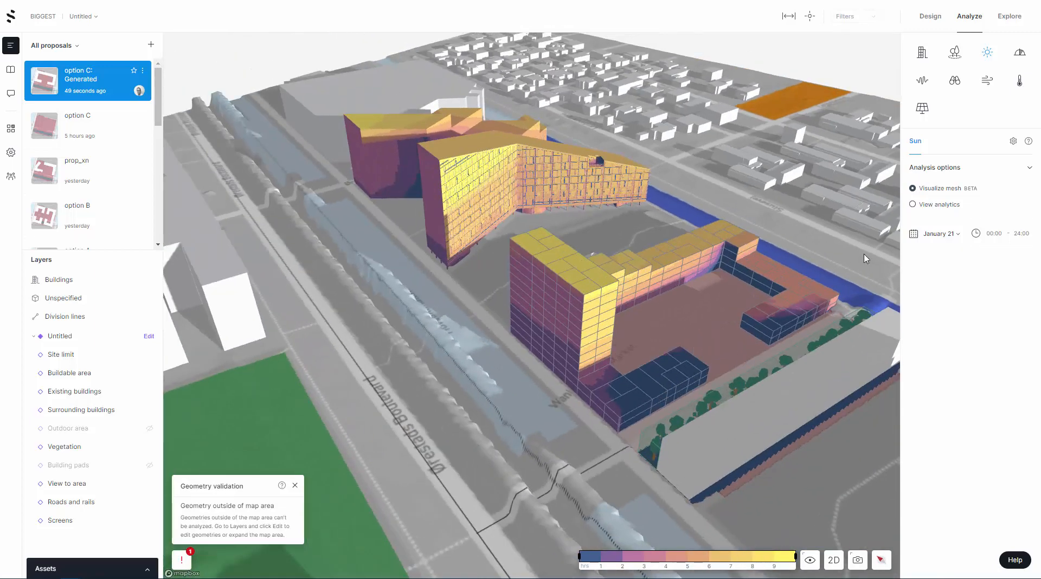
pyautogui.moveTo(731, 264); pyautogui.dragTo(672, 248)
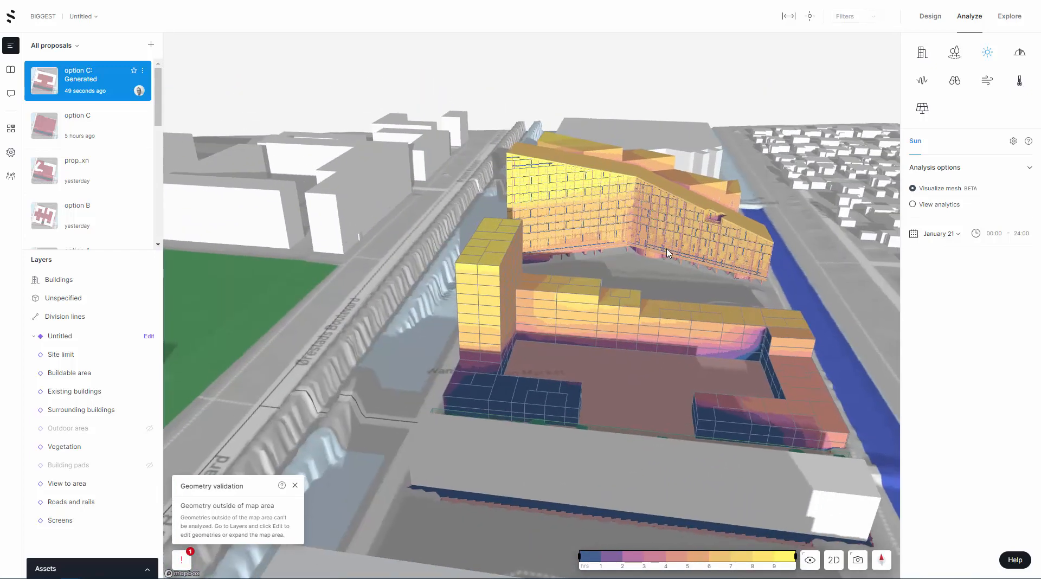
# Switch the Sun results to View analytics and review the sun-hour distribution for all of the proposal's facades
pyautogui.click(914, 206)
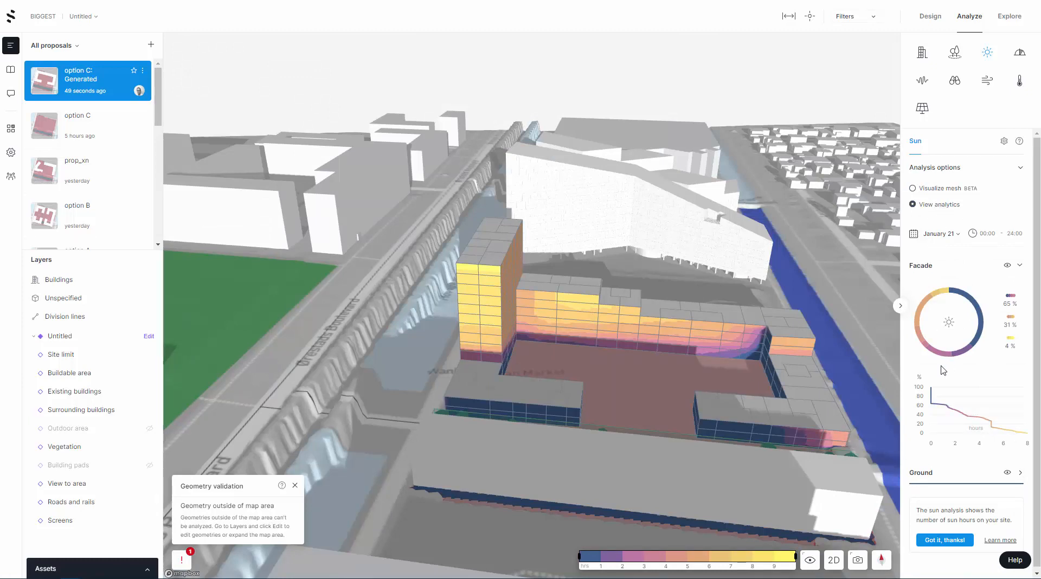
pyautogui.moveTo(780, 372); pyautogui.dragTo(632, 335)
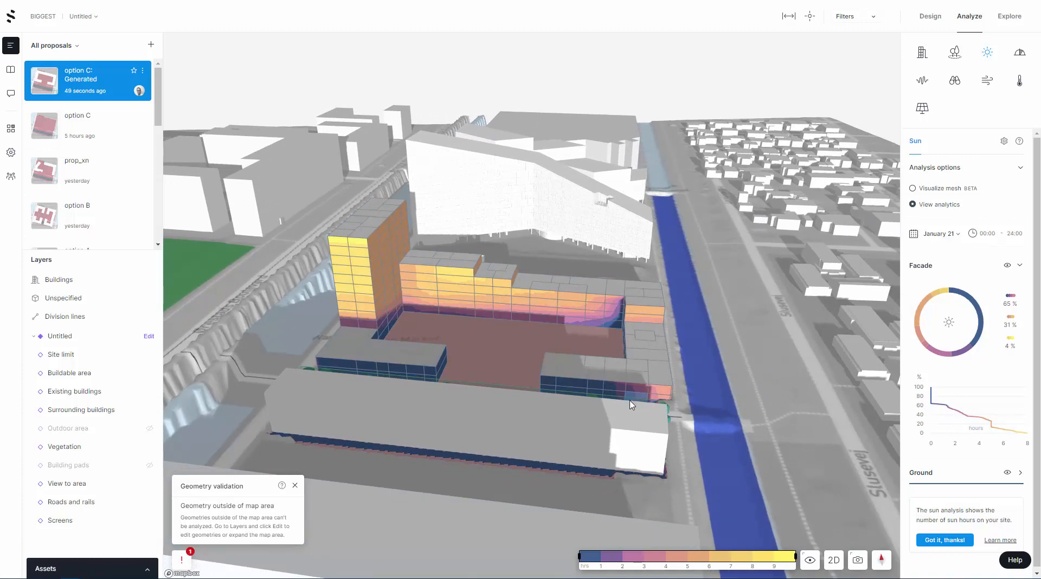
pyautogui.moveTo(958, 296)
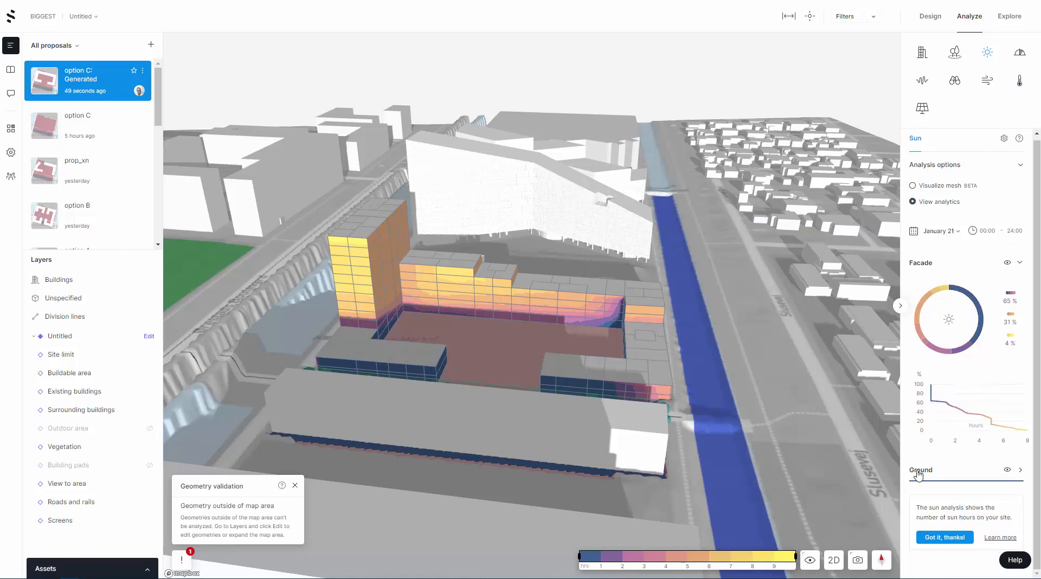
# Select a shaded unit in the low block beside the trees, review its facade sun hours, and clear the selection
pyautogui.click(575, 388)
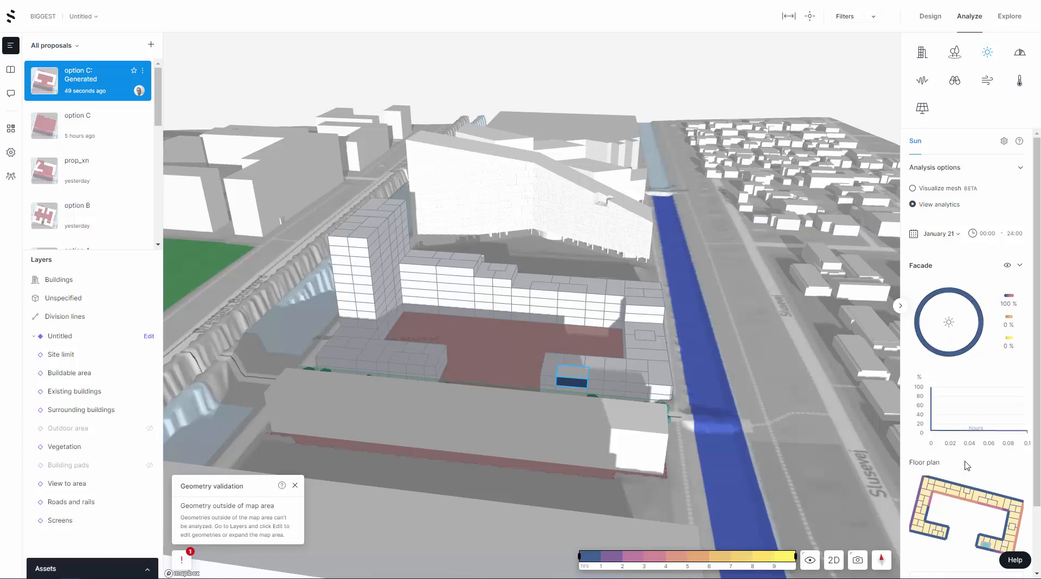
pyautogui.moveTo(932, 431)
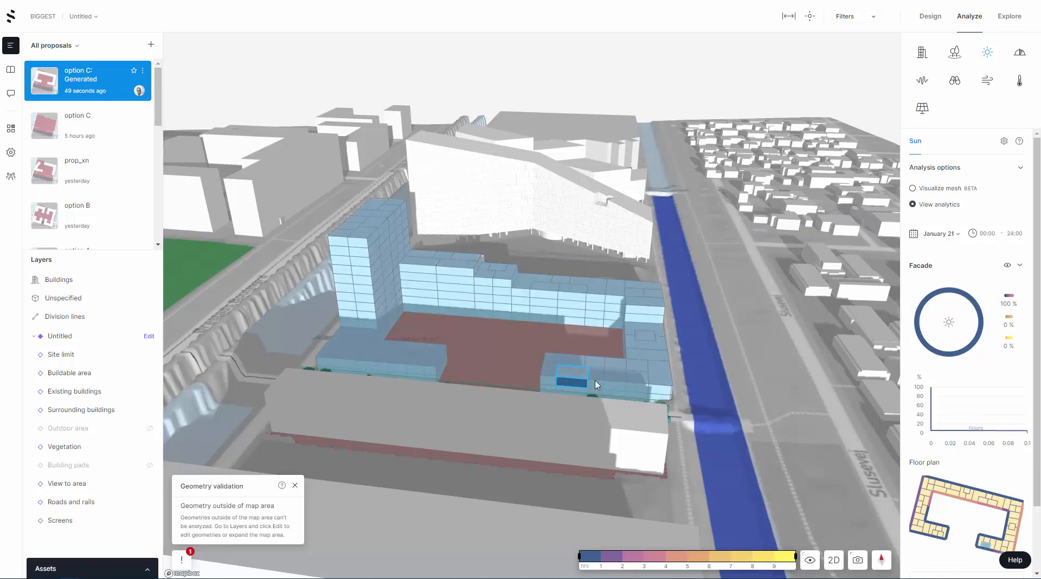
pyautogui.moveTo(609, 385); pyautogui.dragTo(660, 400, button='right')
pyautogui.click(757, 315)
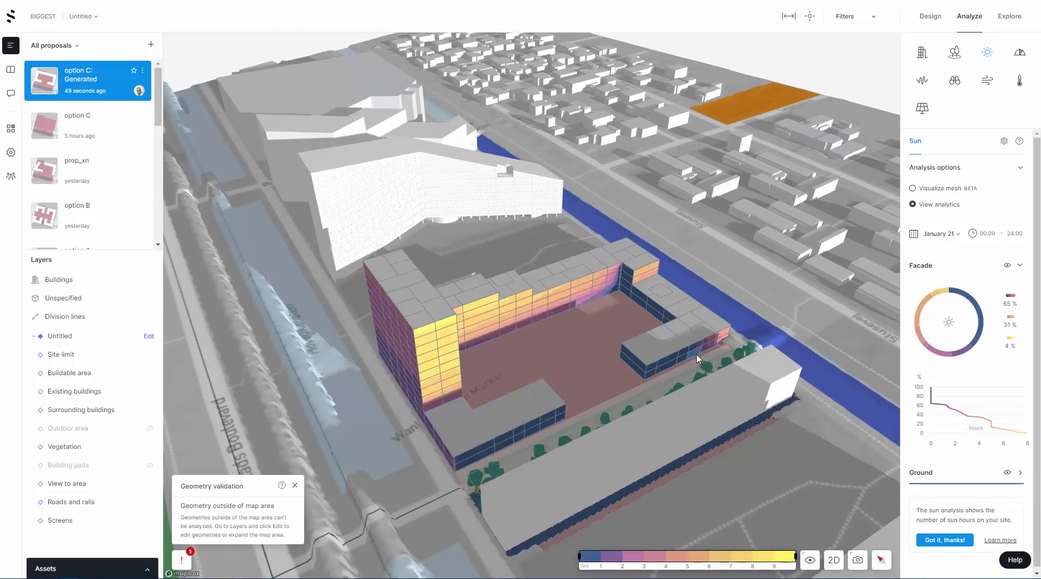
# Select the top-floor corner unit of the tower and review its facade sun hours and floor plan
pyautogui.moveTo(528, 365); pyautogui.dragTo(345, 230, button='right')
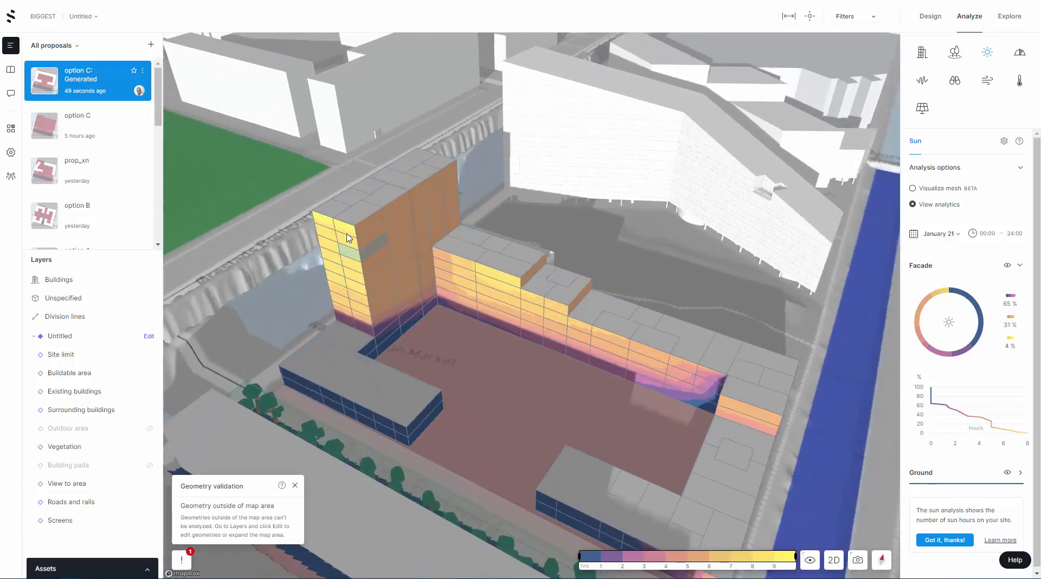
pyautogui.click(347, 229)
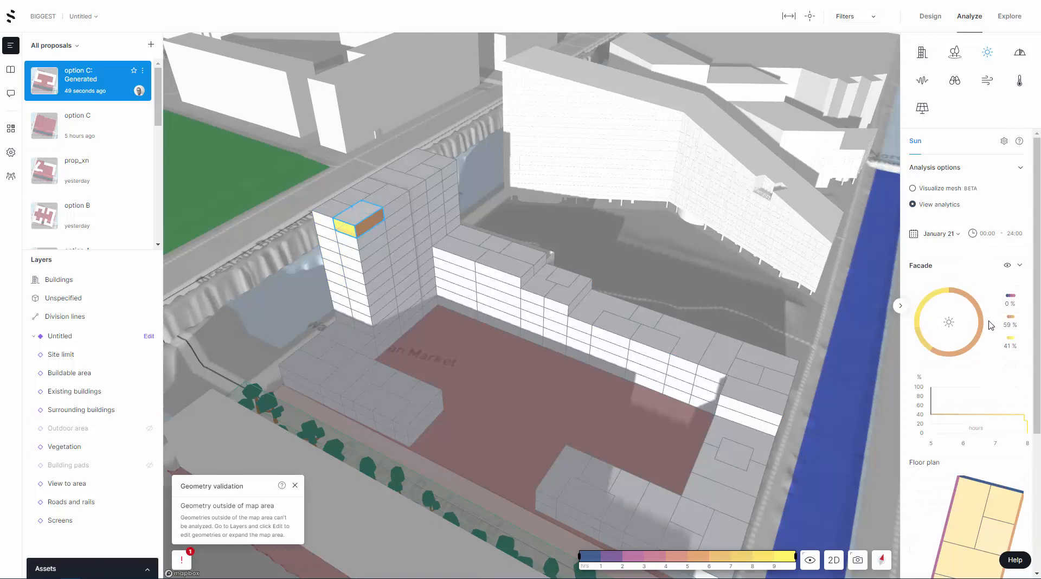
pyautogui.moveTo(985, 325)
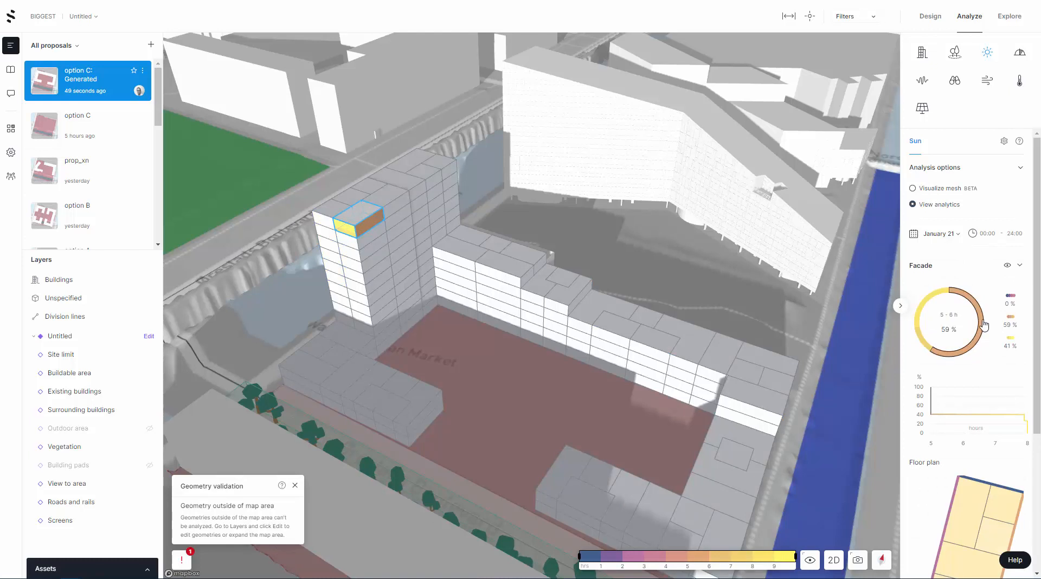
pyautogui.moveTo(935, 299)
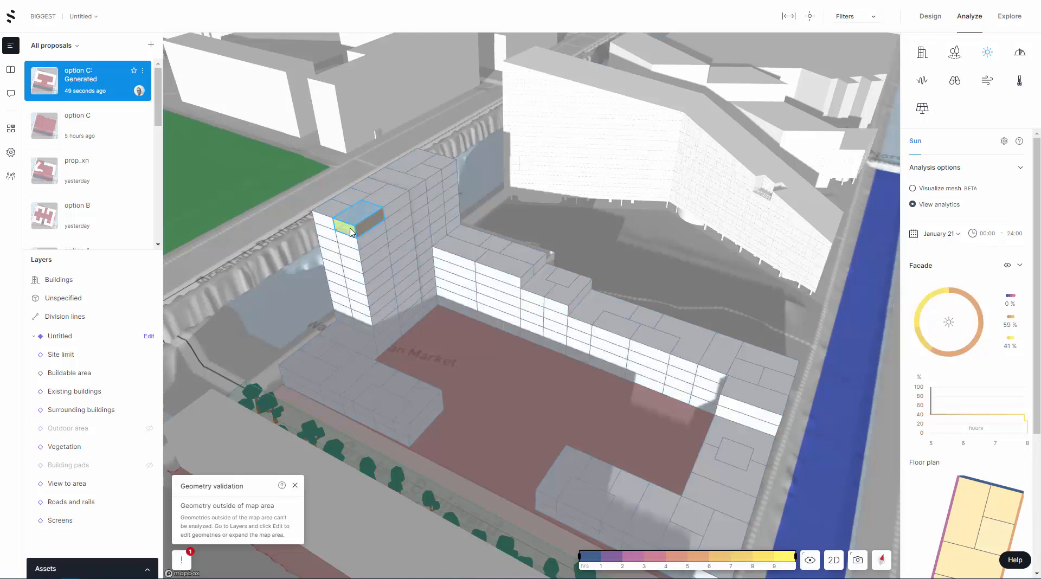
pyautogui.moveTo(925, 433)
pyautogui.scroll(-4, 925, 434)
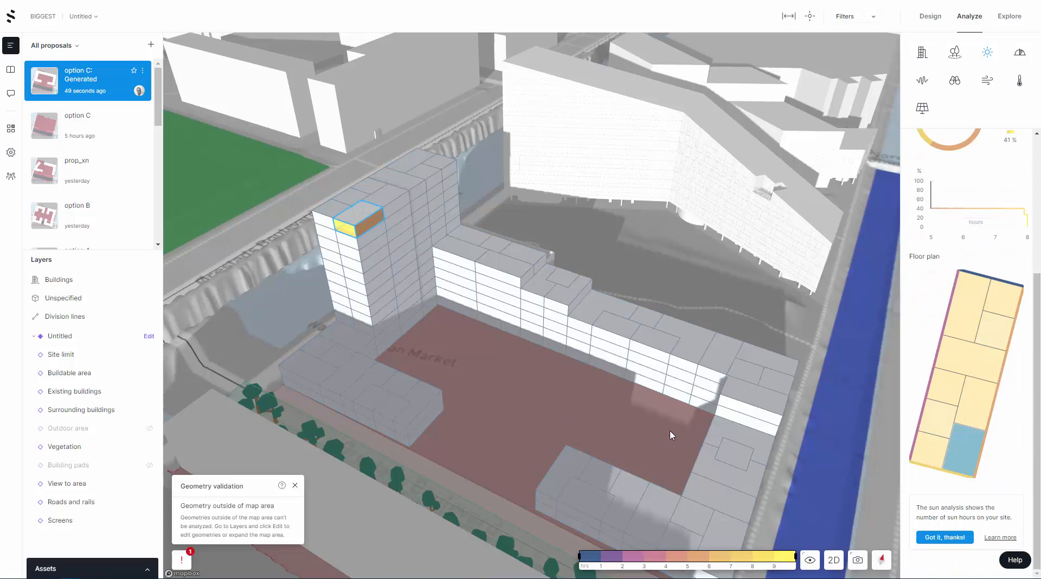
# Clear the unit selection and examine the facade sun results from the canal side and the rear of the long stepped block
pyautogui.moveTo(590, 415); pyautogui.dragTo(417, 328, button='right')
pyautogui.click(660, 340)
pyautogui.scroll(3, 451, 324)
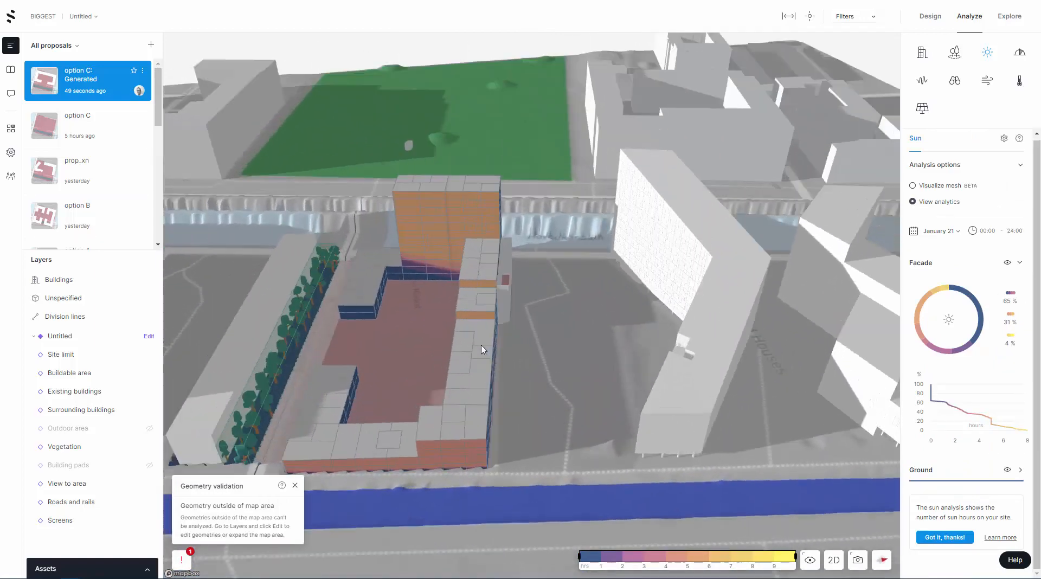
pyautogui.scroll(2, 440, 340)
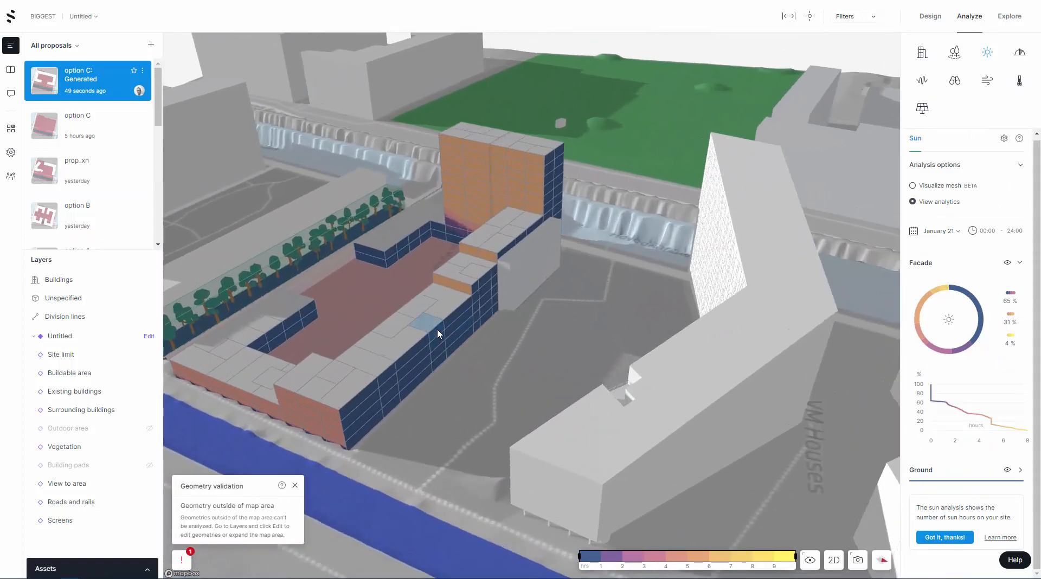
# Select a top-floor unit on the rear side of the long stepped block and review its facade sun hours and floor plan
pyautogui.click(436, 331)
pyautogui.moveTo(469, 378); pyautogui.dragTo(559, 392)
pyautogui.click(558, 393)
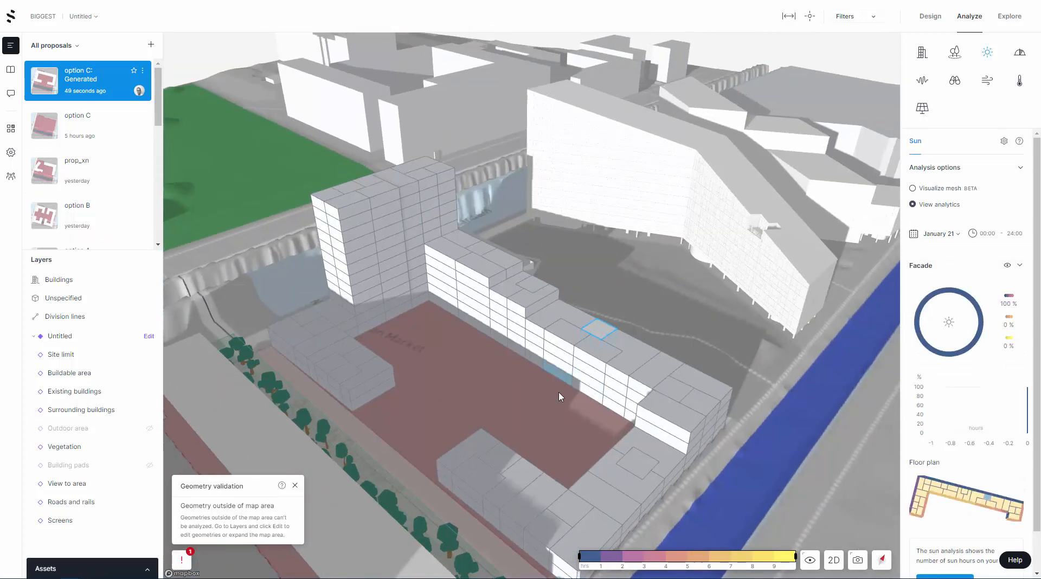
# Select a unit beside the step in the long block, clear the selection, and examine the sun results on the courtyard facades
pyautogui.keyDown('ctrl'); pyautogui.click(620, 378); pyautogui.keyUp('ctrl')
pyautogui.keyDown('ctrl'); pyautogui.click(545, 328); pyautogui.keyUp('ctrl')
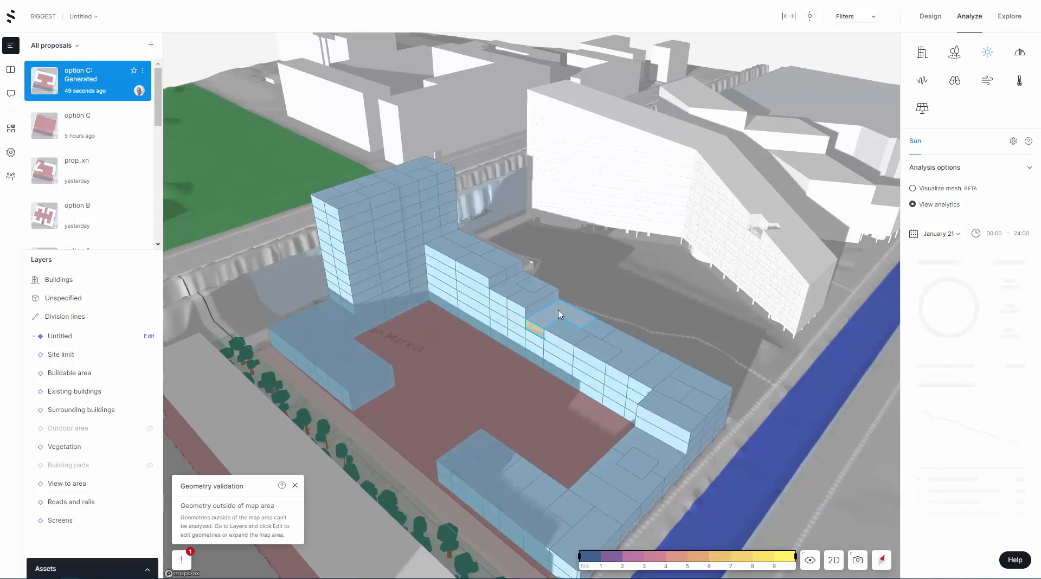
pyautogui.moveTo(529, 384); pyautogui.dragTo(502, 382)
pyautogui.moveTo(434, 428); pyautogui.dragTo(584, 423)
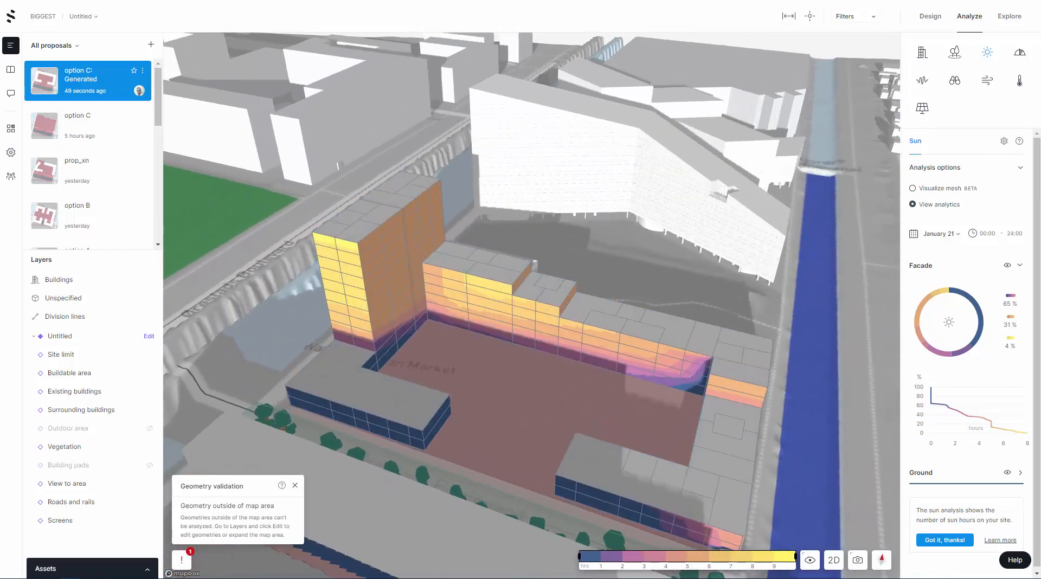
# Set the displayed shadow time to 09:42 and examine the shadows from the courtyard and the rear of the stepped block
pyautogui.click(810, 560)
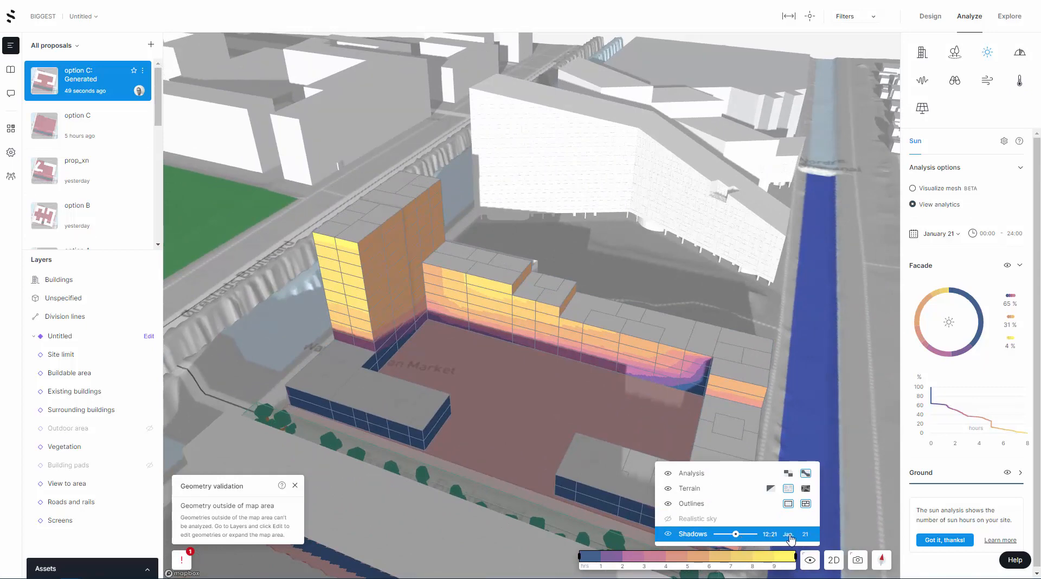
pyautogui.moveTo(736, 536)
pyautogui.mouseDown()
pyautogui.moveTo(719, 535)
pyautogui.moveTo(754, 536)
pyautogui.moveTo(723, 537)
pyautogui.mouseUp()
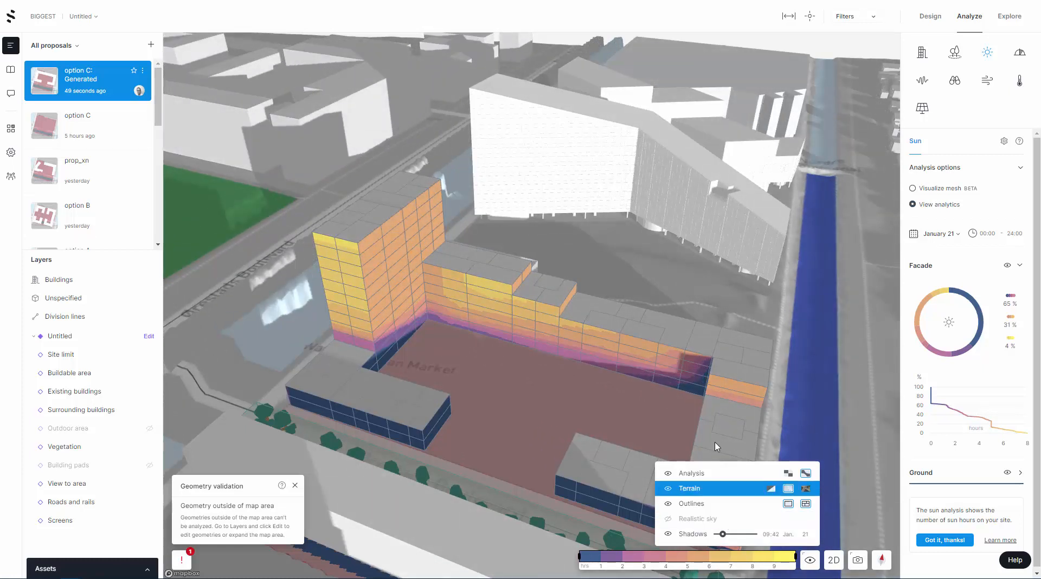
pyautogui.moveTo(649, 411); pyautogui.dragTo(471, 408)
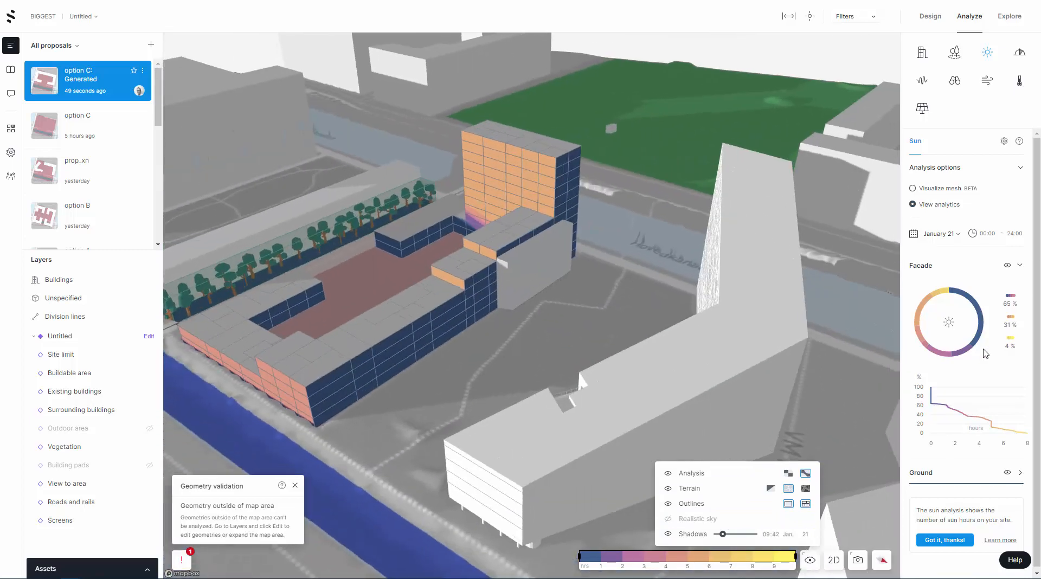
# Switch the Sun results to Visualize mesh and examine the sun hours on the roofs and the surrounding buildings
pyautogui.click(922, 190)
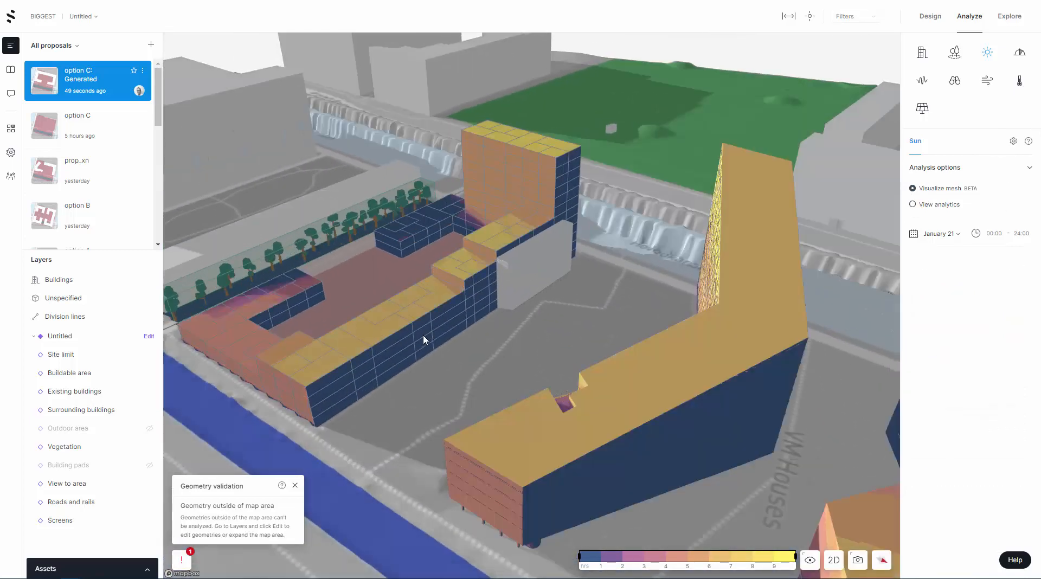
pyautogui.moveTo(479, 338); pyautogui.dragTo(620, 415)
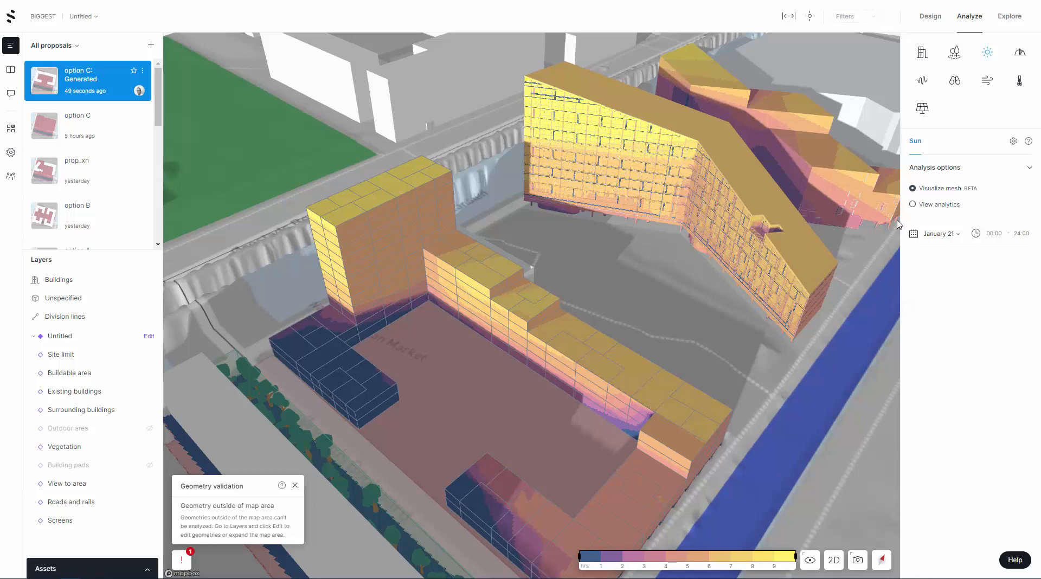
# Return the Sun results to View analytics and review the facade sun hours of the top corner unit at the stepped block's lower setback
pyautogui.click(913, 204)
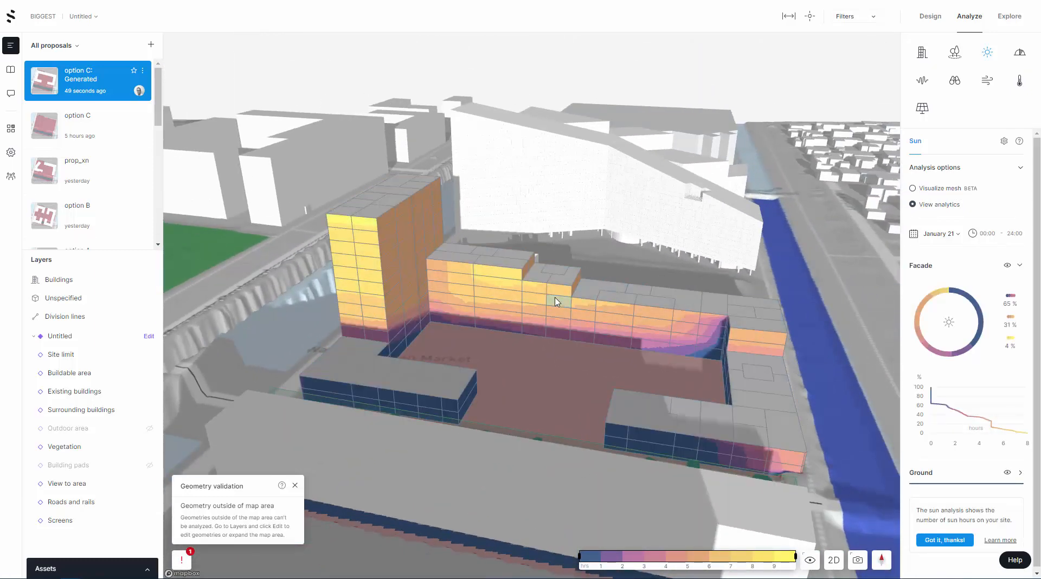
pyautogui.click(570, 299)
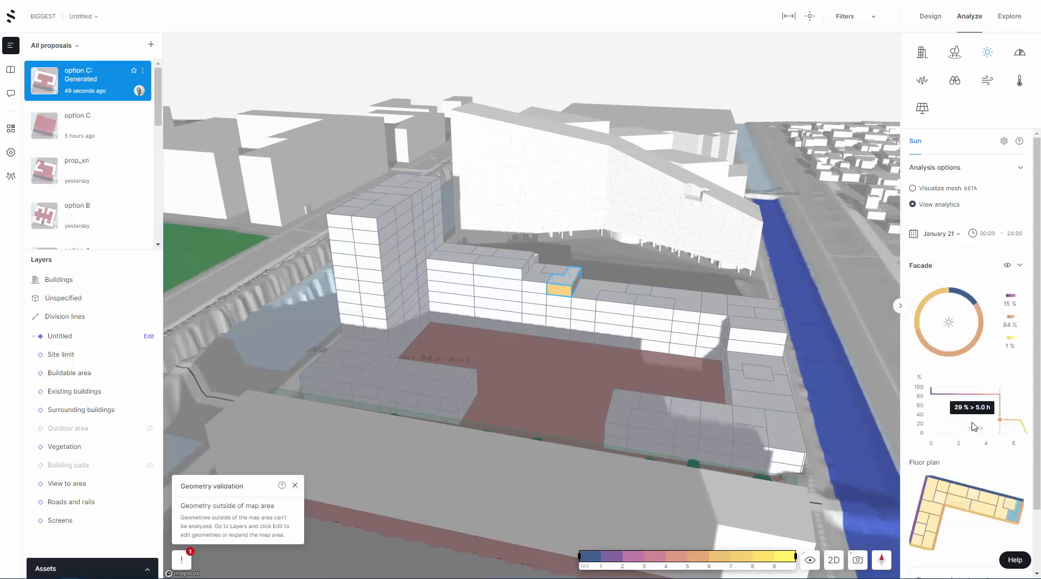